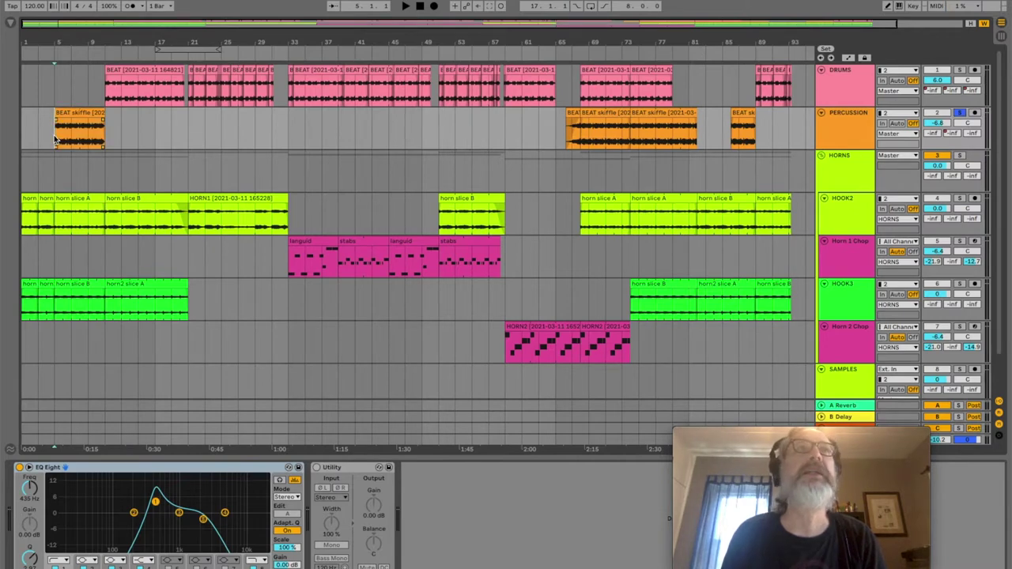
- Play the arrangement from bar 5, then move the playback start point to bar 11
key(space)
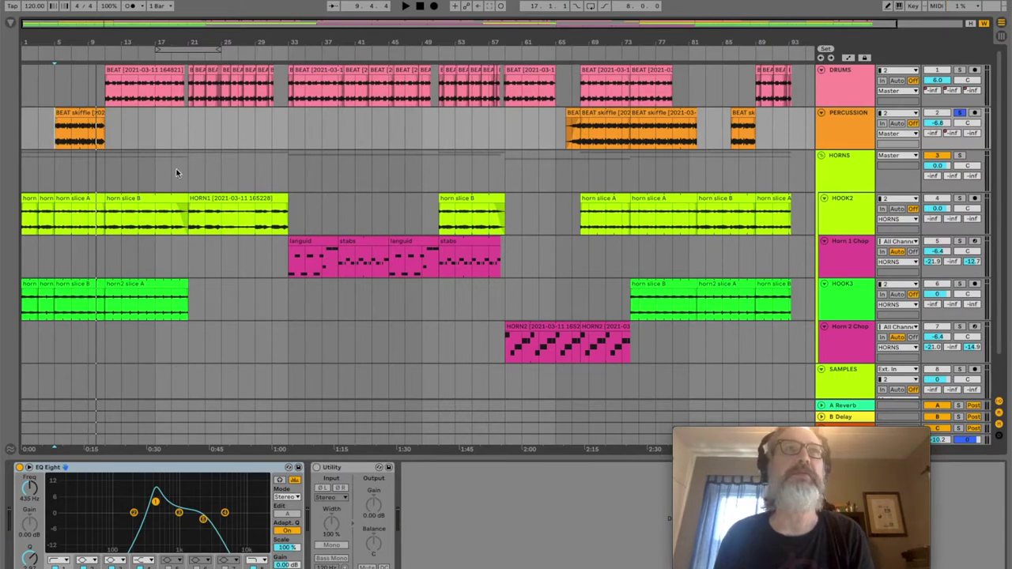
click(105, 94)
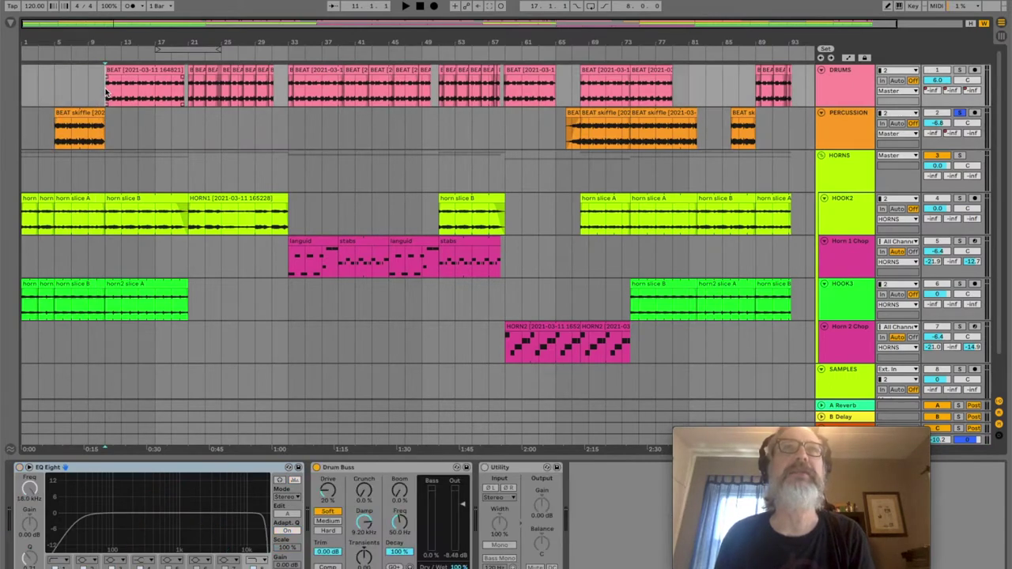
- Solo DRUMS and play the beat from bar 11, then zoomed in from bar 23
click(962, 71)
key(space)
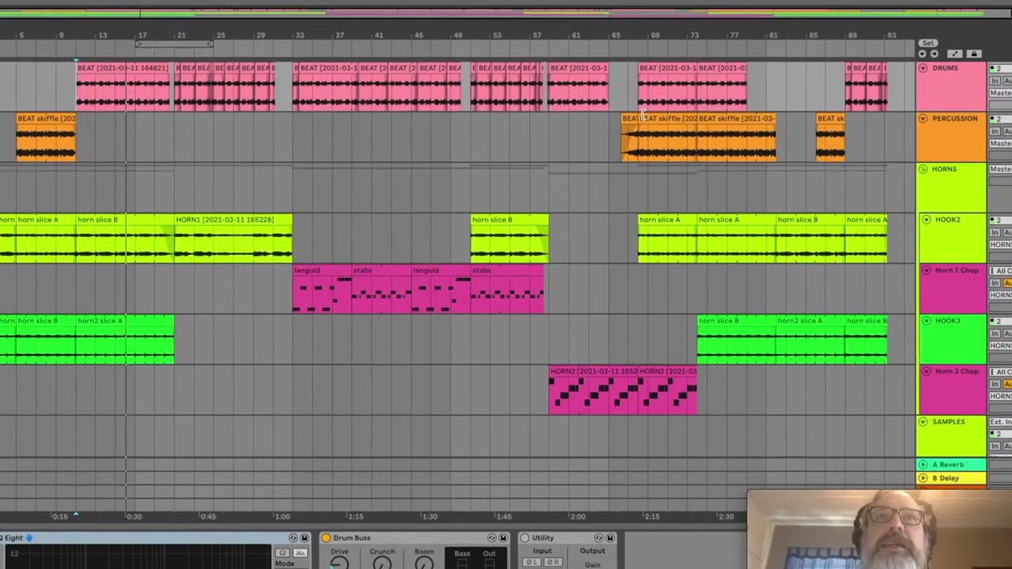
mouse_move(191, 44)
mouse_down()
mouse_move(285, 214)
mouse_move(253, 149)
mouse_move(151, 124)
mouse_up()
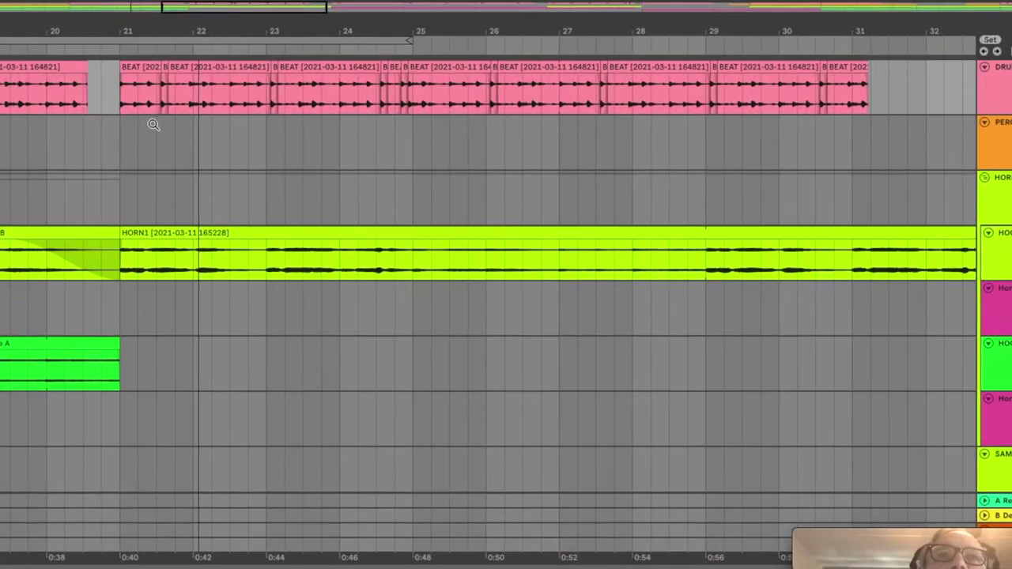
click(112, 147)
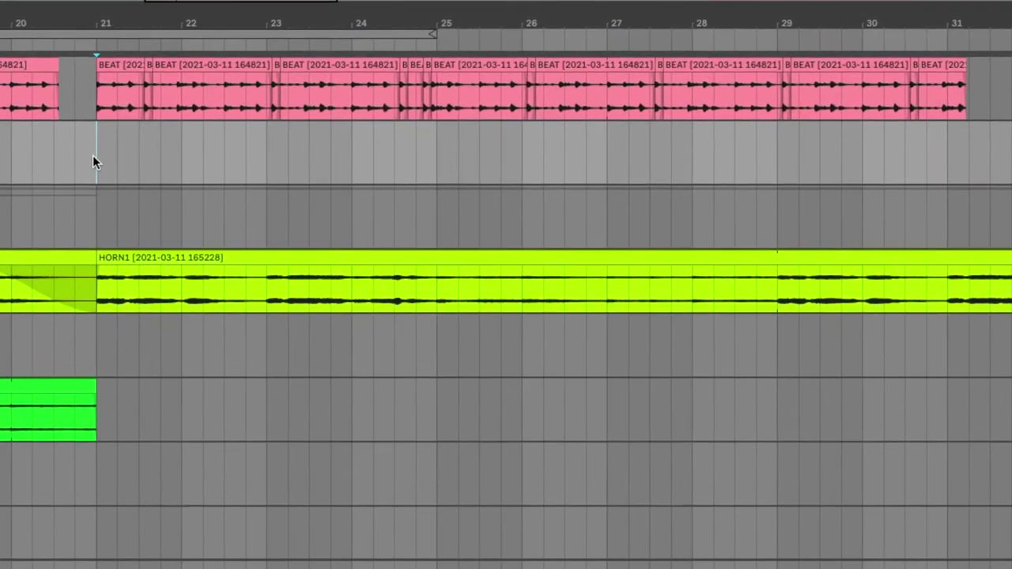
click(266, 164)
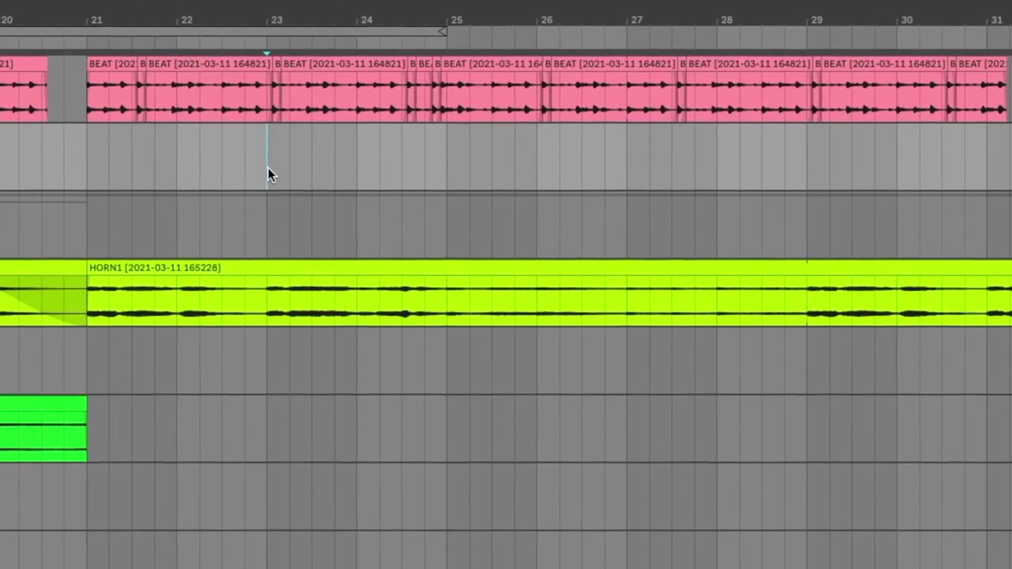
key(space)
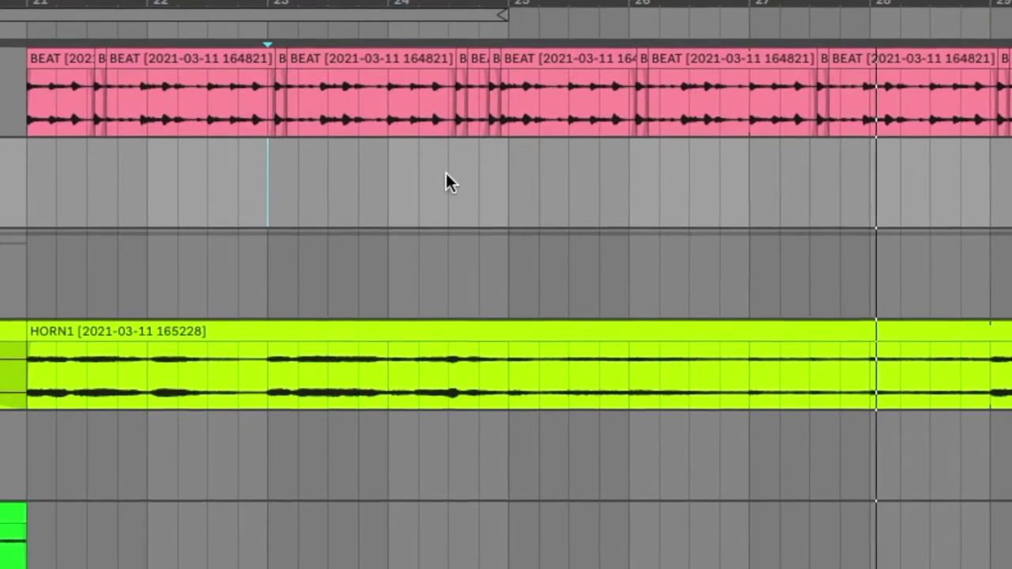
key(minus)
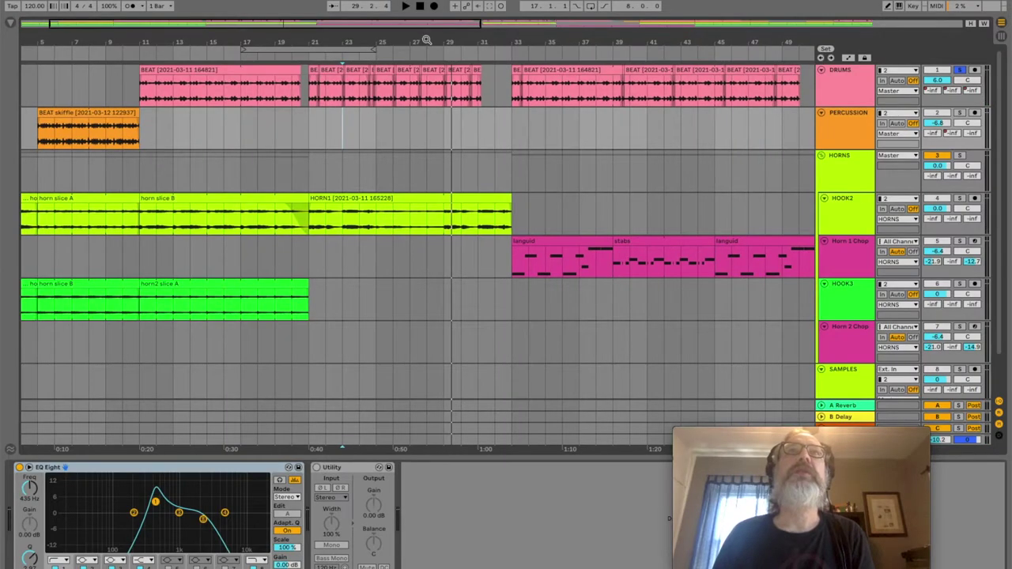
drag(427, 40, 427, 16)
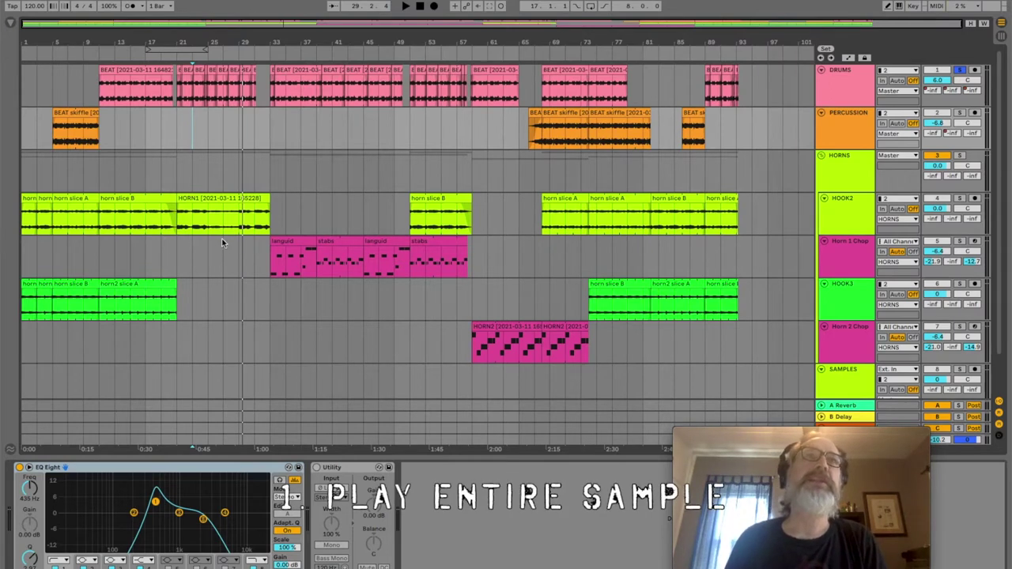
click(180, 222)
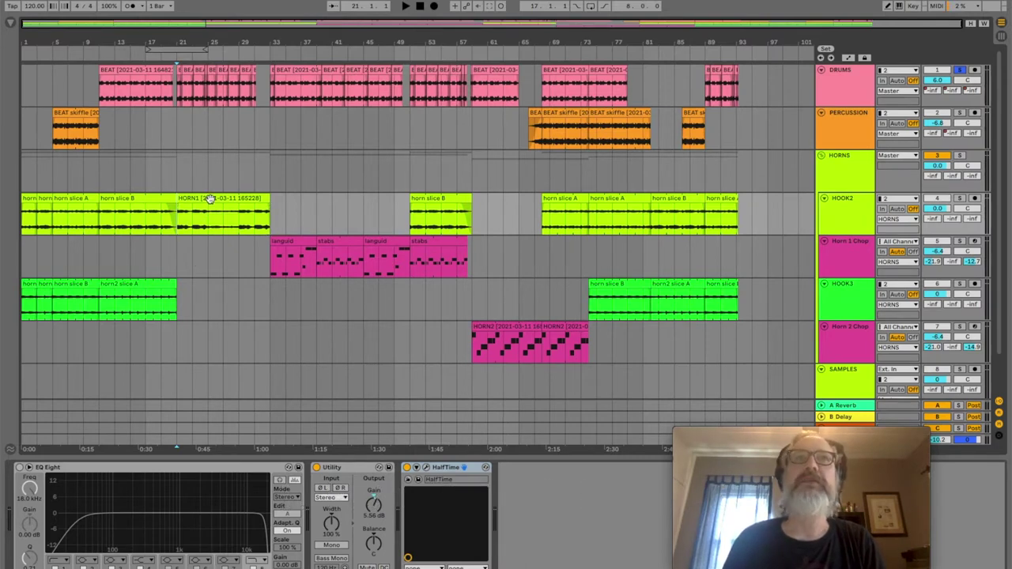
click(178, 252)
click(855, 227)
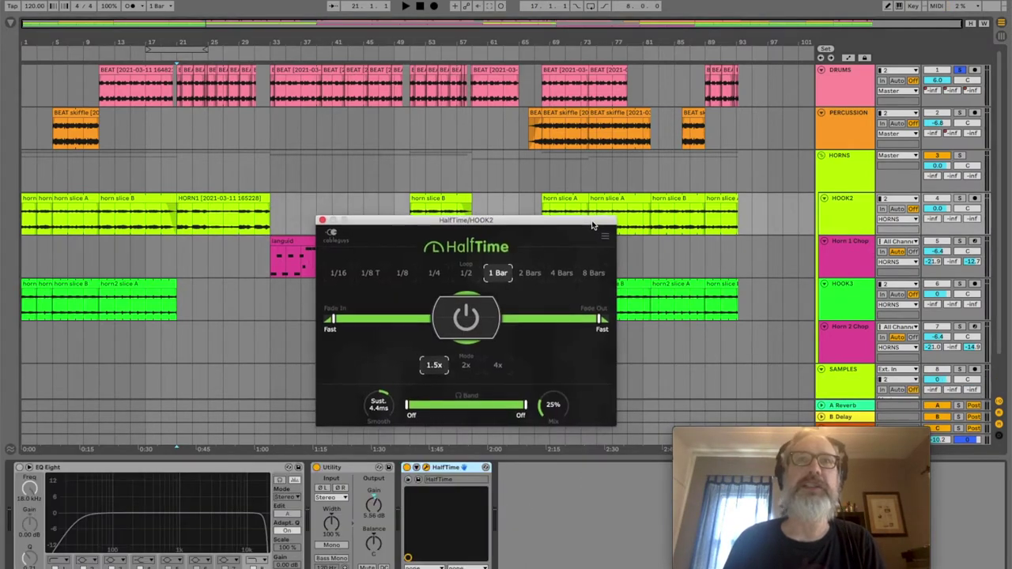
drag(594, 228, 667, 296)
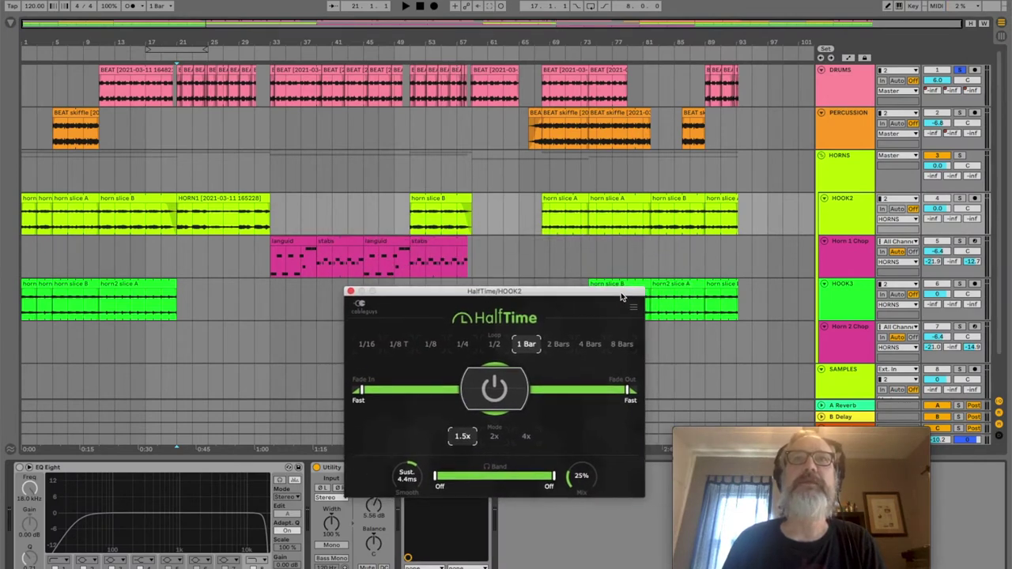
click(351, 293)
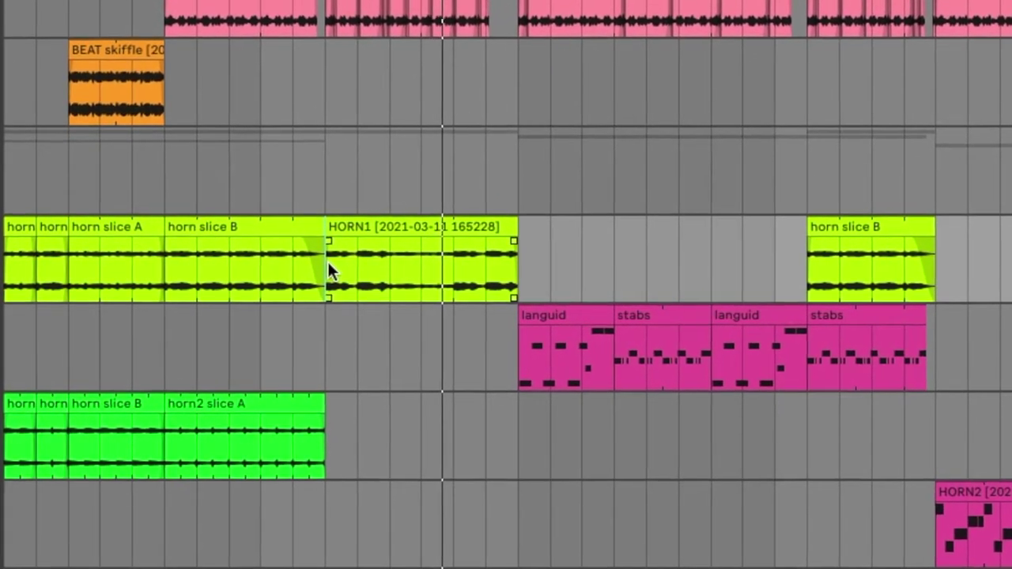
click(330, 262)
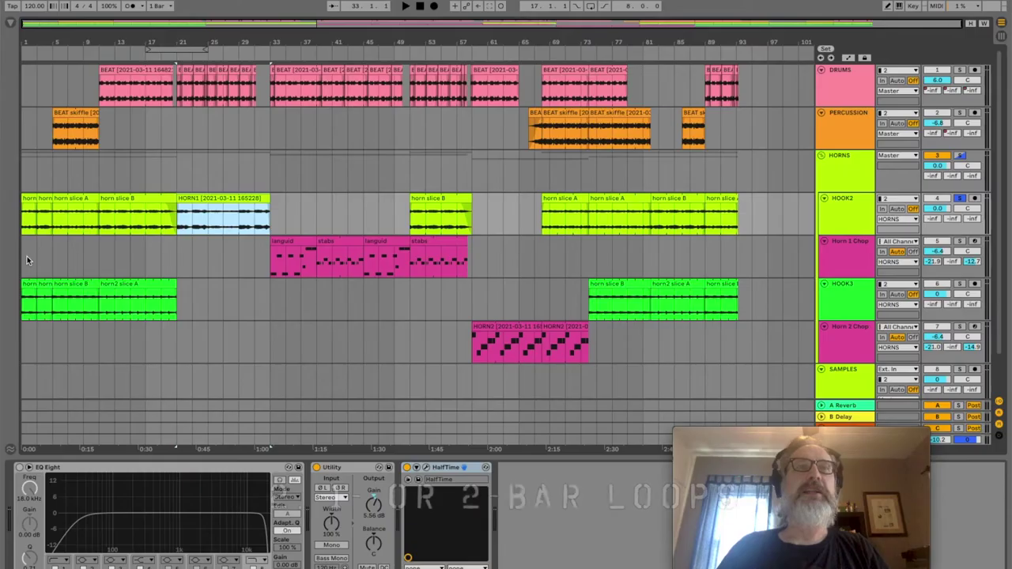
- Inspect the loop regions of horn slices A and B in an enlarged, zoomed-out Clip View
double_click(28, 199)
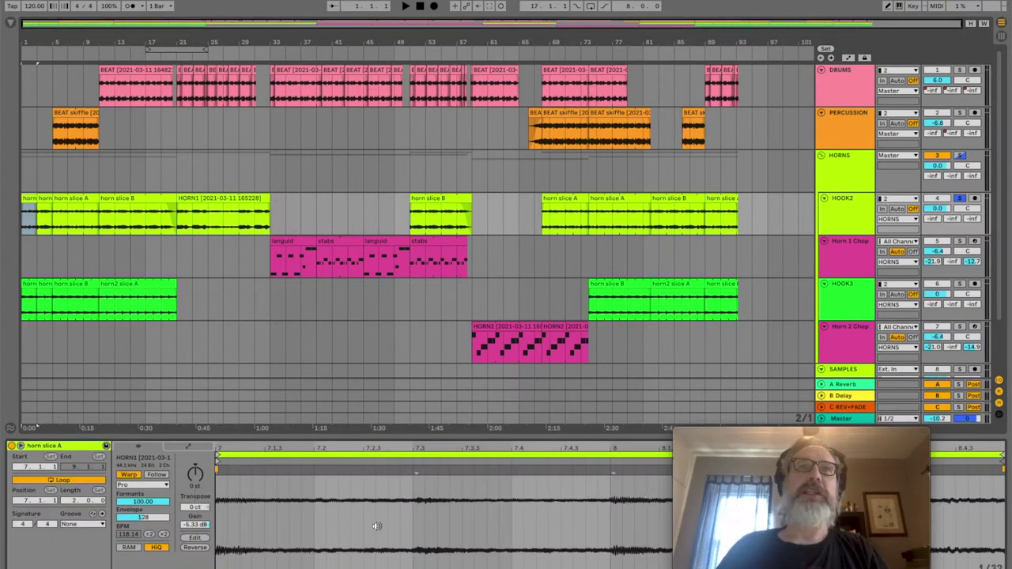
drag(747, 435, 793, 317)
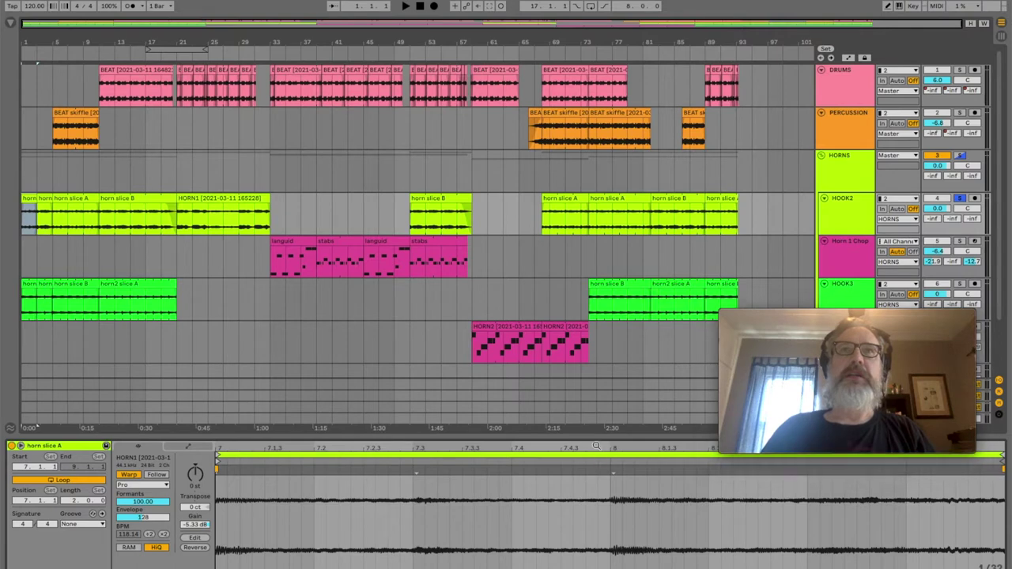
drag(598, 448, 575, 352)
drag(632, 437, 633, 497)
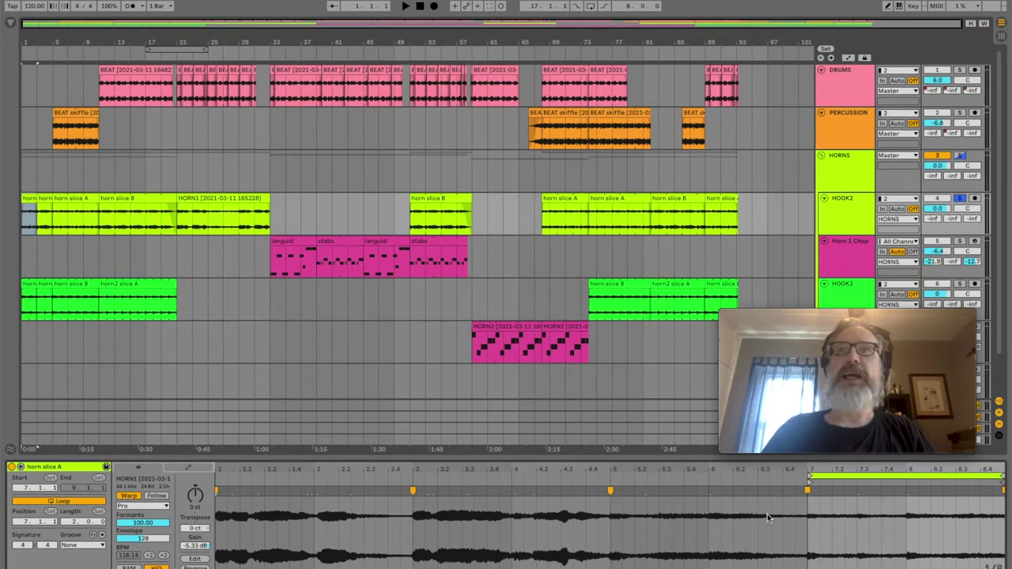
click(43, 209)
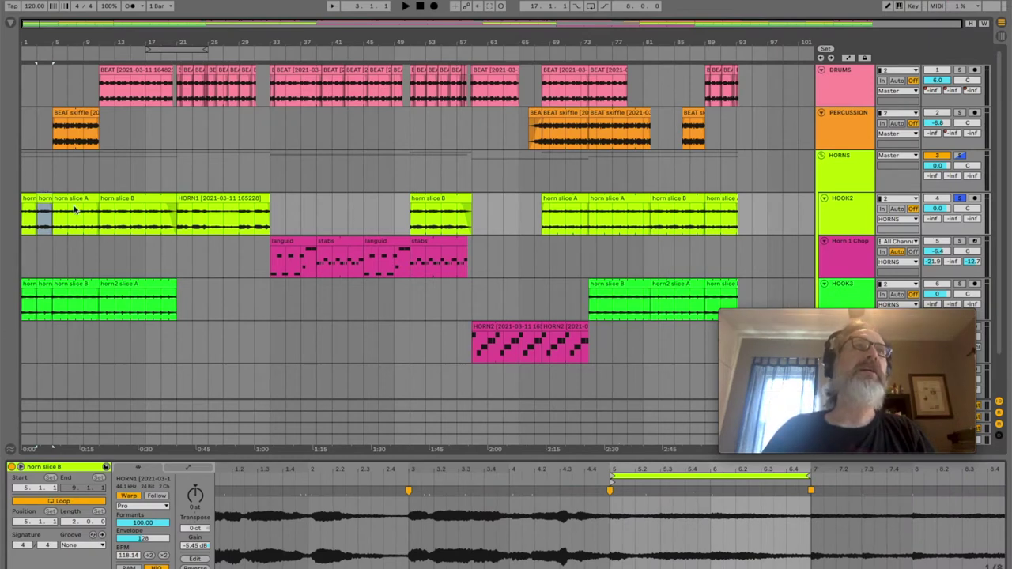
click(28, 298)
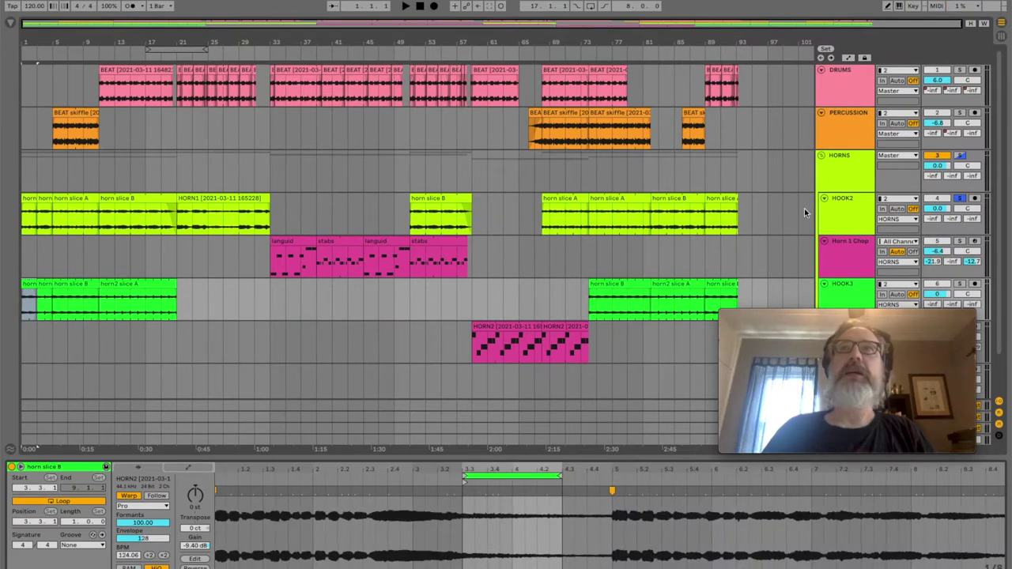
- Solo HOOK3 instead of HOOK2, play from the start, and check horn2 slice A's loop
click(959, 283)
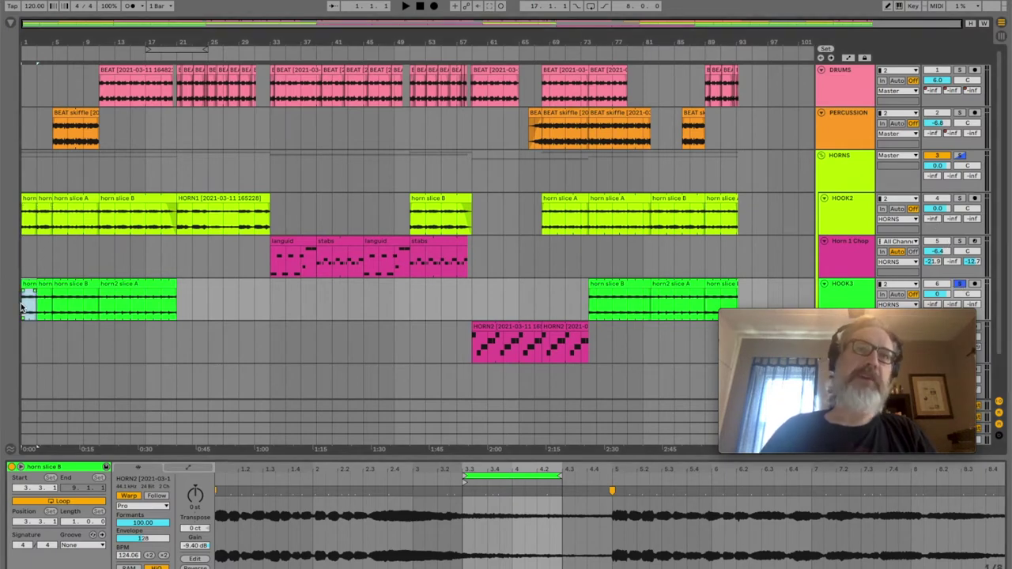
key(space)
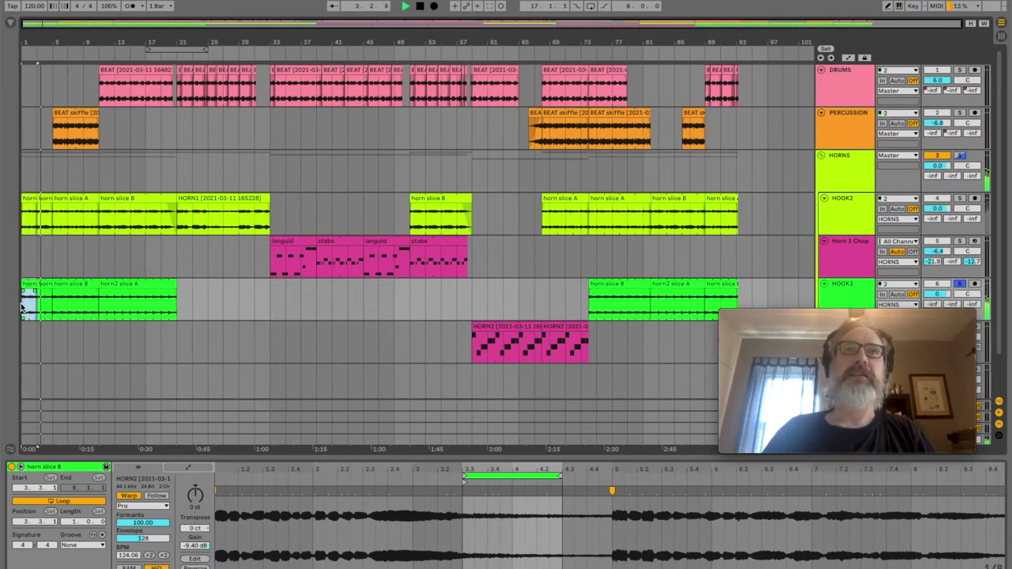
click(43, 300)
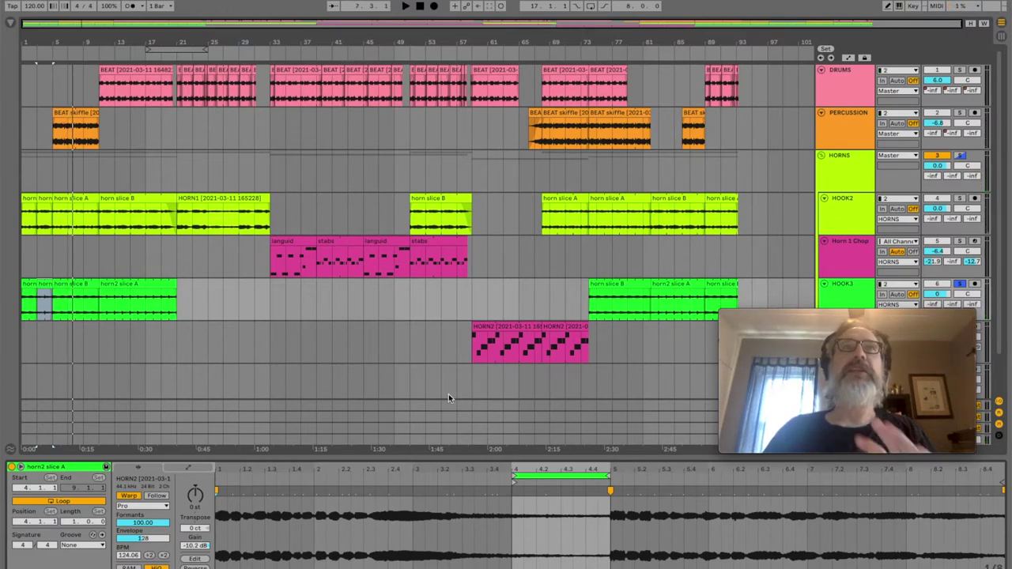
- Show the languid clip's MIDI notes, then return to the Session clip grid
click(271, 264)
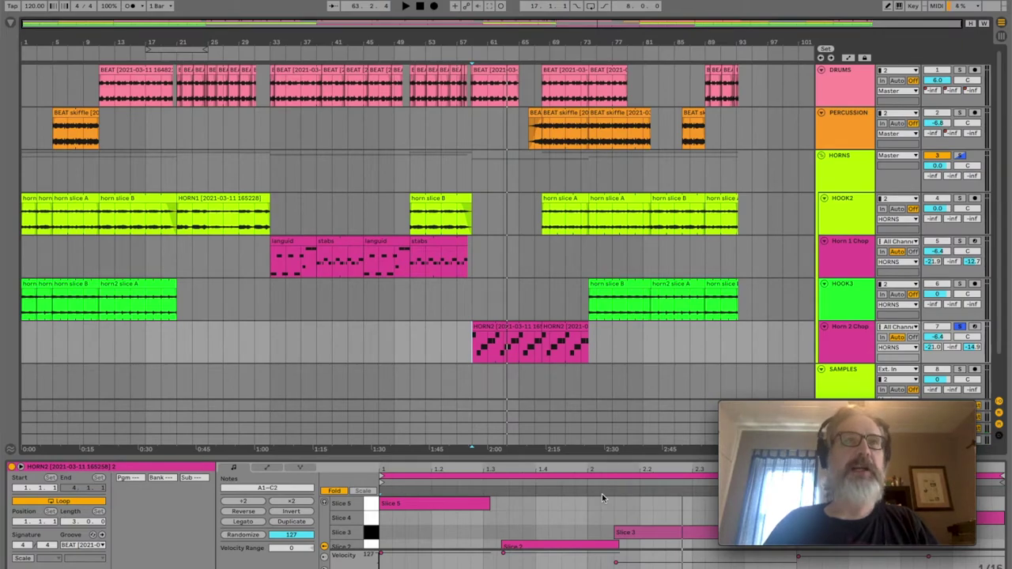
key(Tab)
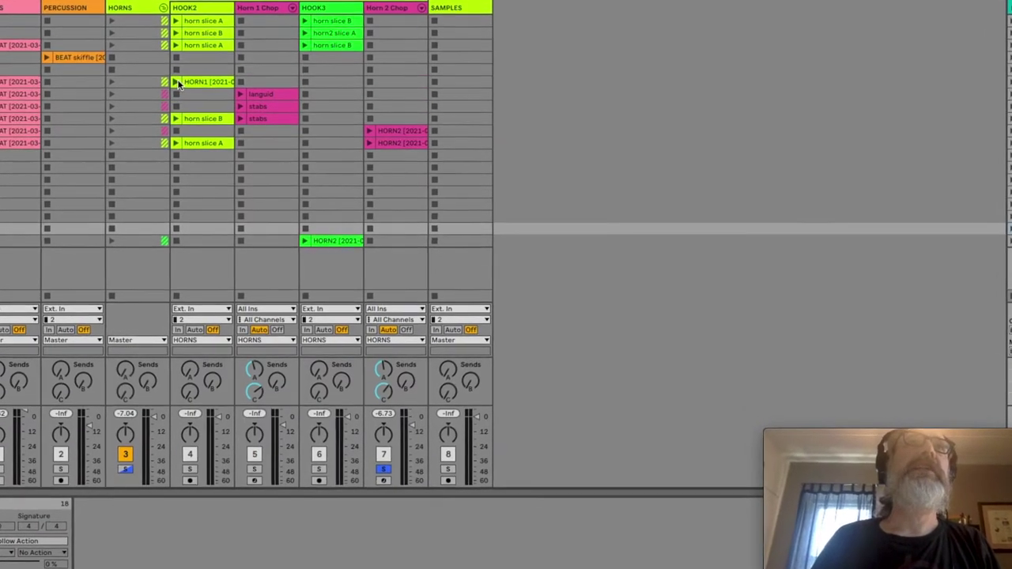
click(184, 483)
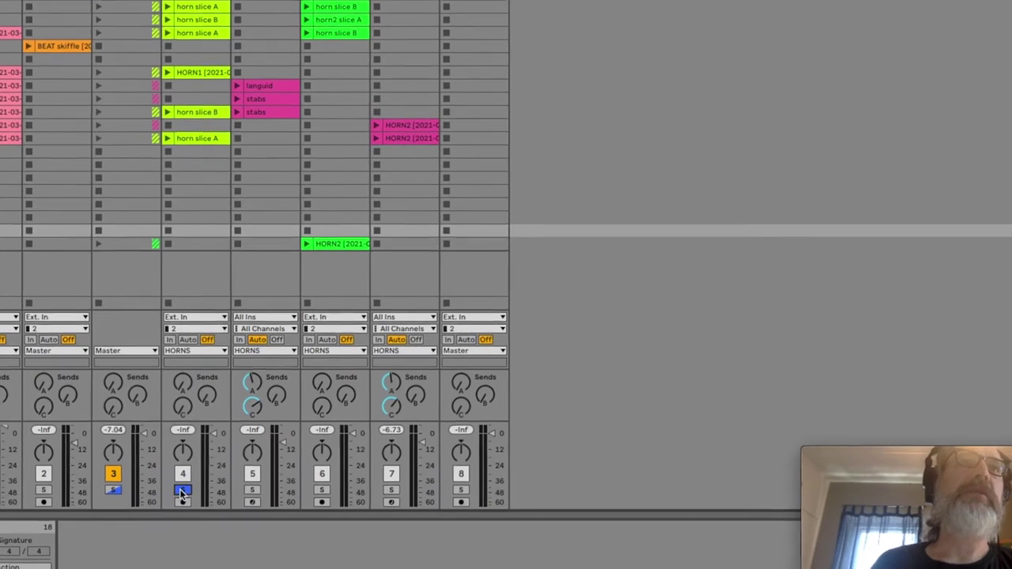
click(169, 75)
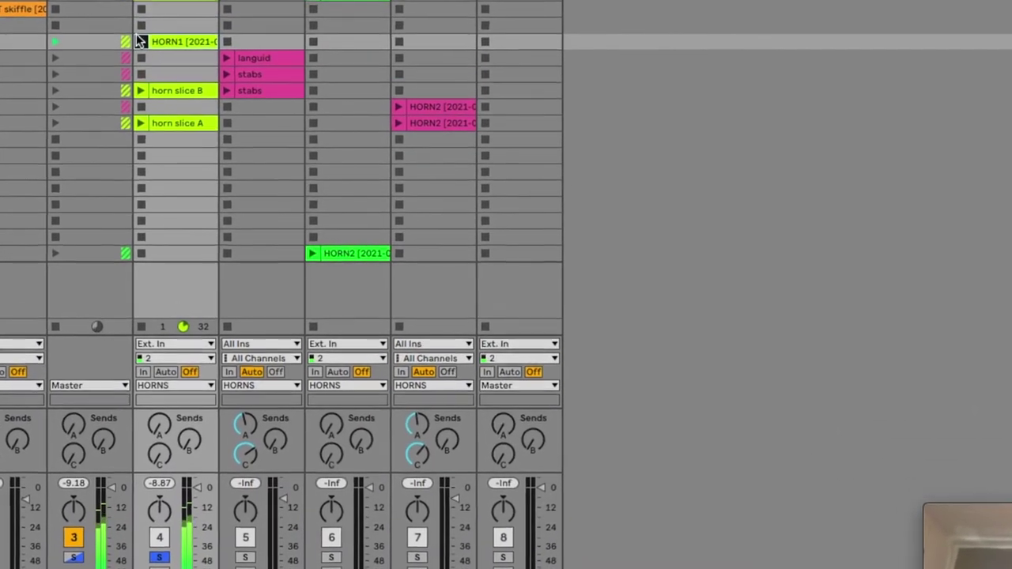
right_click(154, 28)
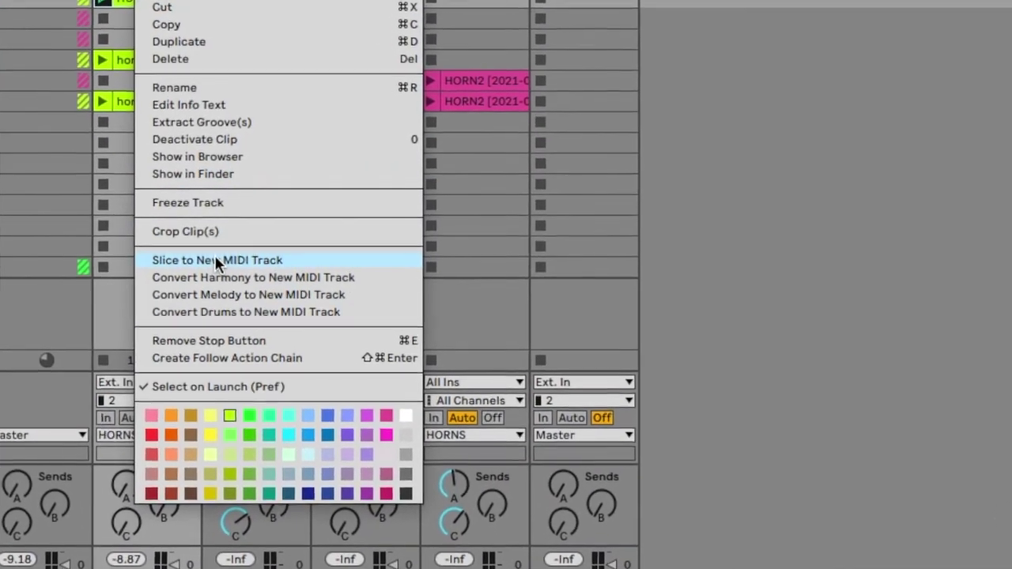
click(219, 261)
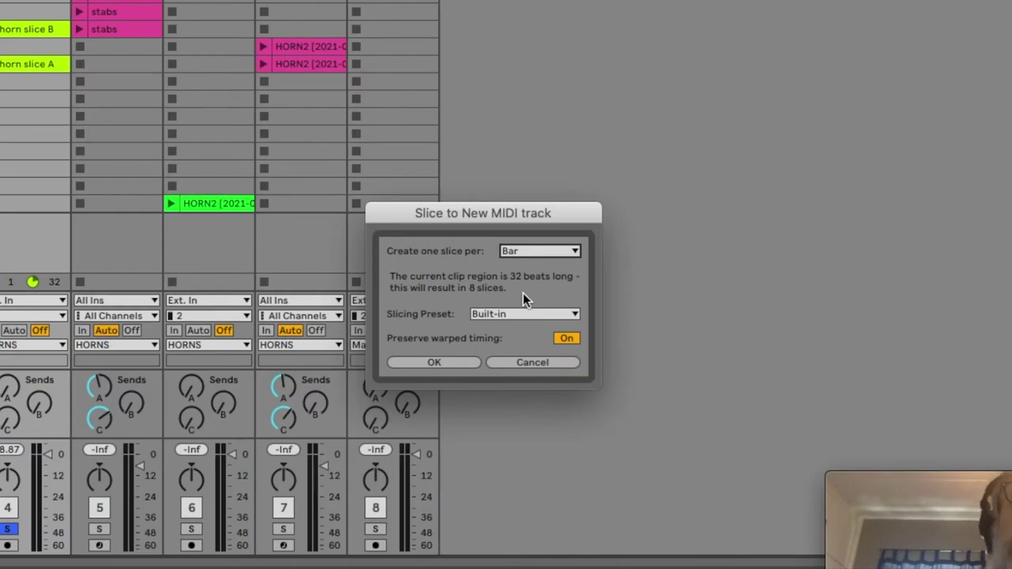
click(524, 314)
click(525, 330)
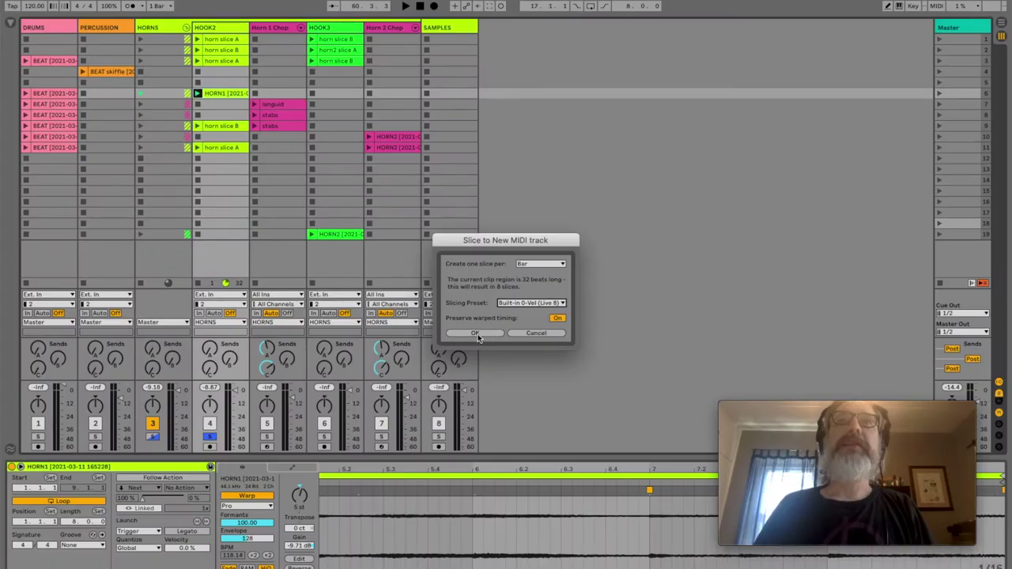
click(475, 333)
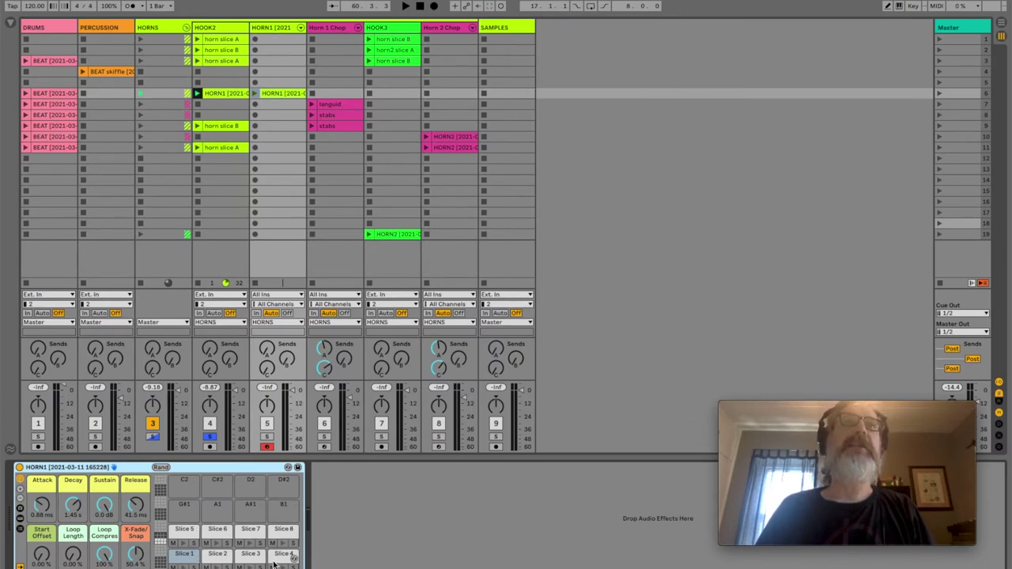
click(216, 567)
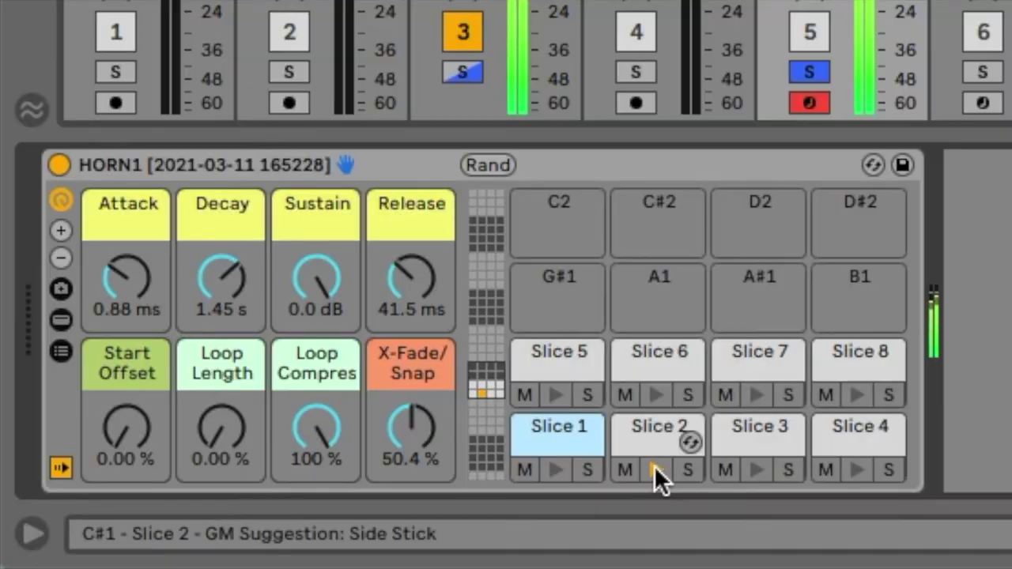
click(754, 466)
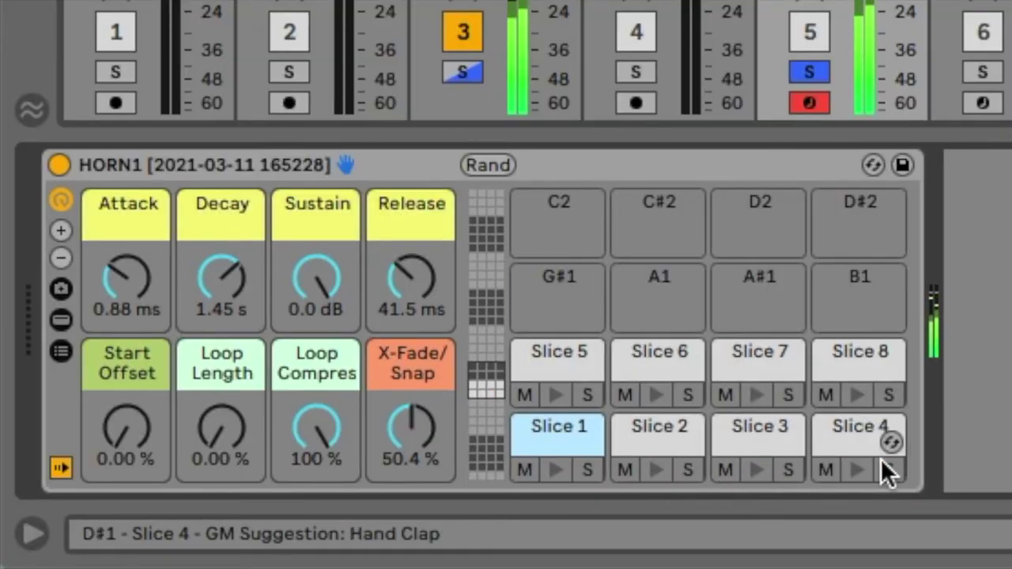
click(859, 470)
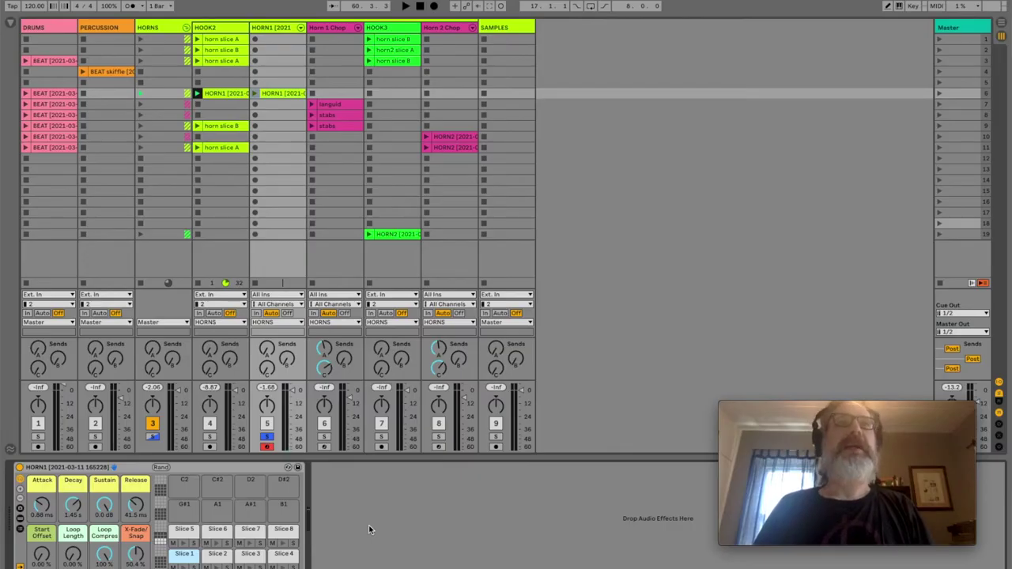
click(281, 95)
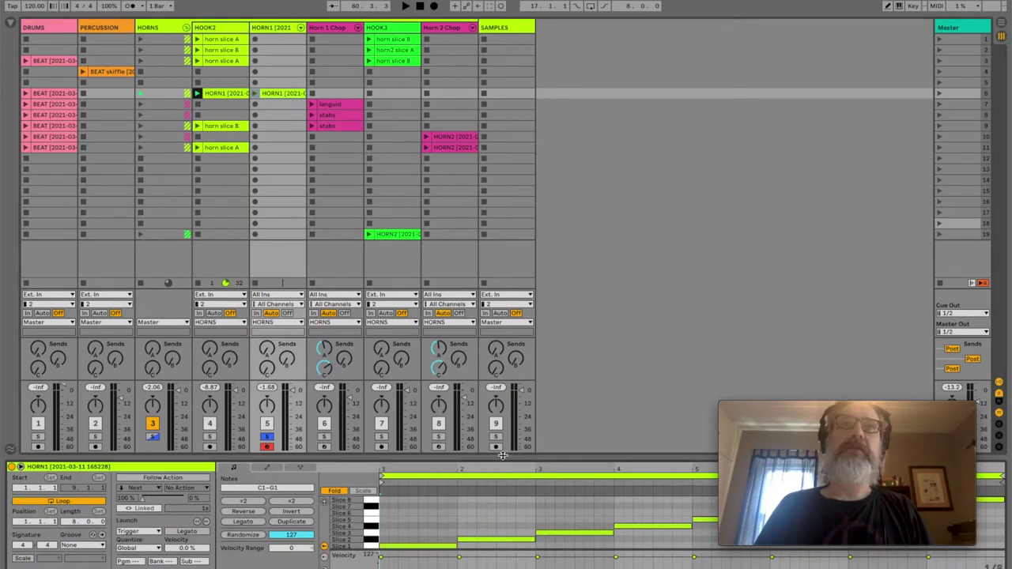
- Play the HORN1 clip in an enlarged note view, then delete it from its slot
drag(504, 456, 485, 264)
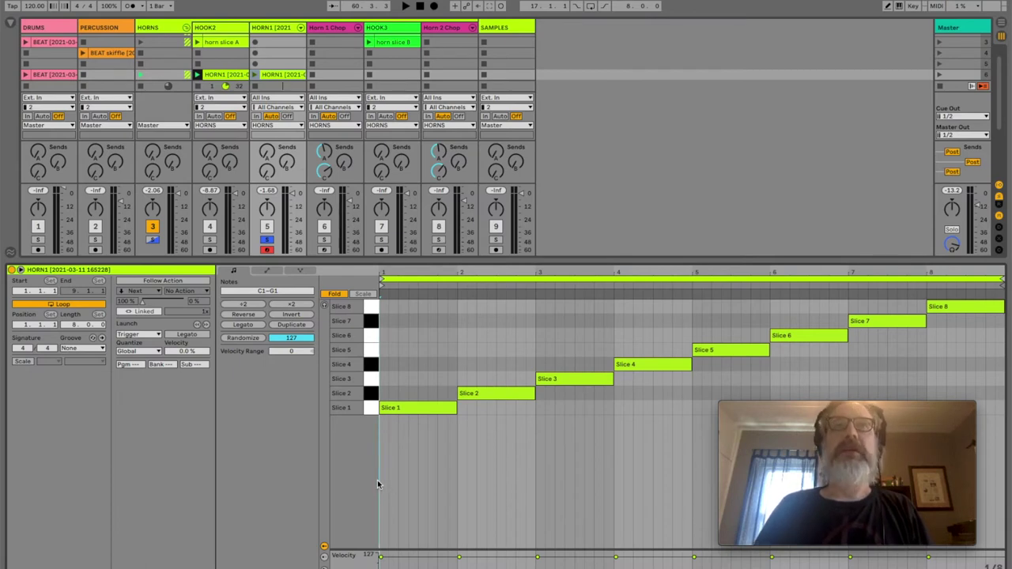
key(space)
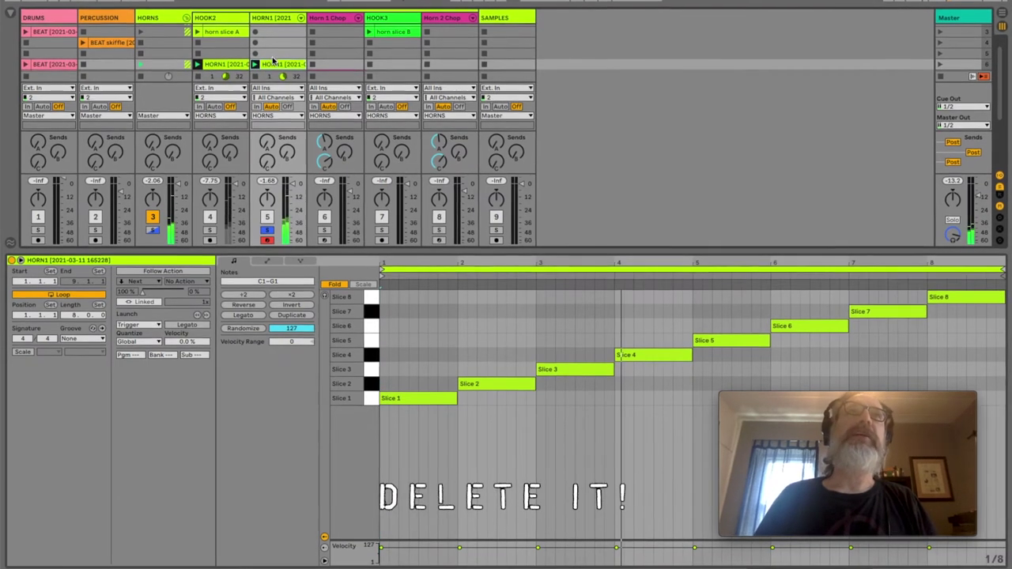
key(Delete)
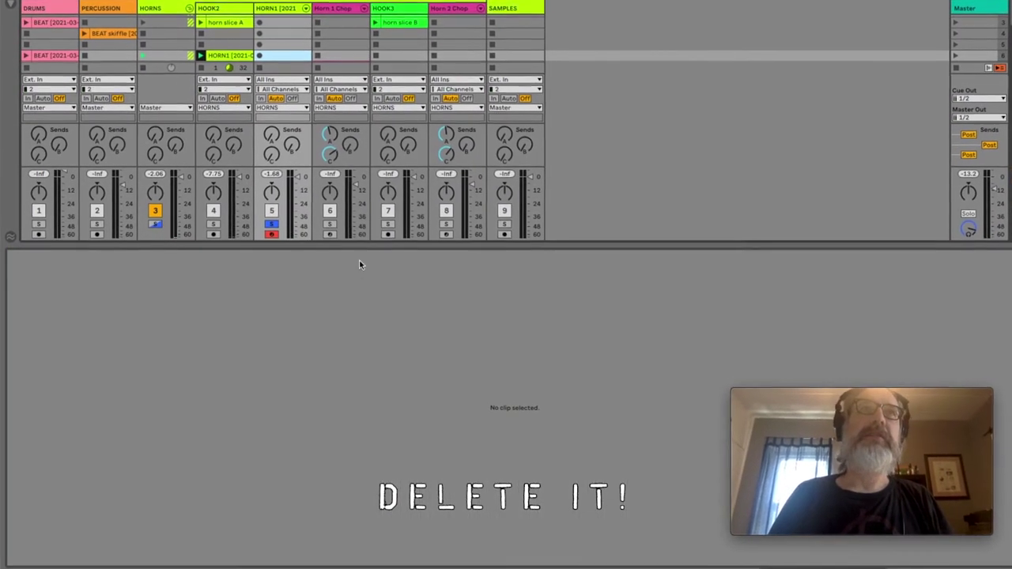
drag(362, 243, 352, 535)
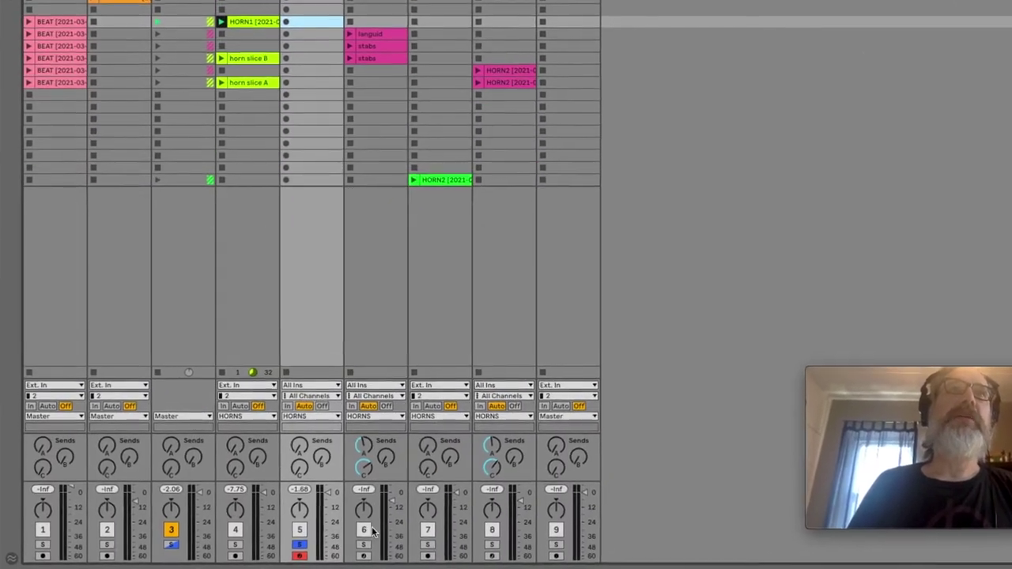
- Move Slices 5–7 onto pads C2–D2 and Slices 1–3 onto pads G#1–A#1
drag(374, 532, 230, 492)
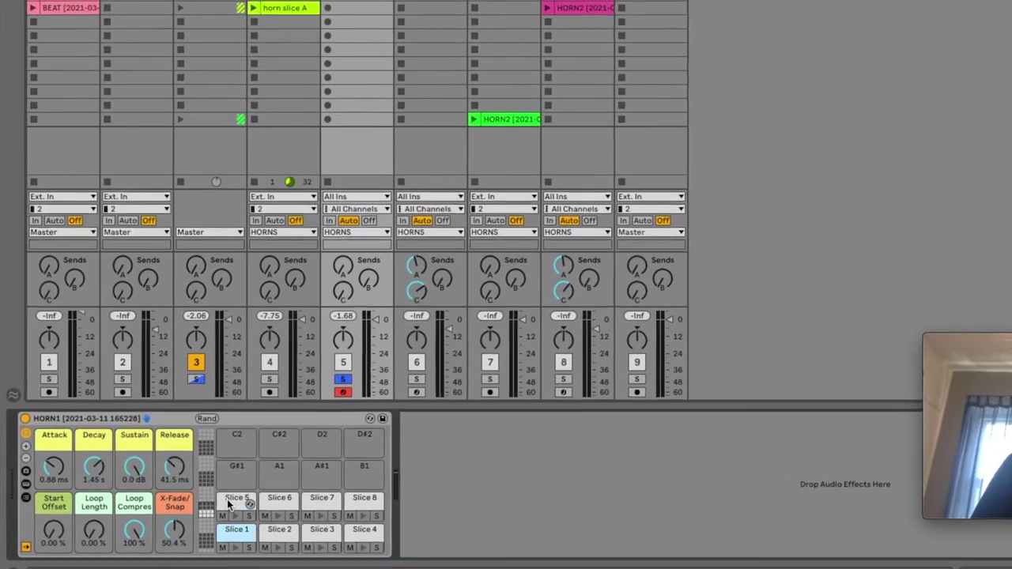
drag(227, 499, 237, 435)
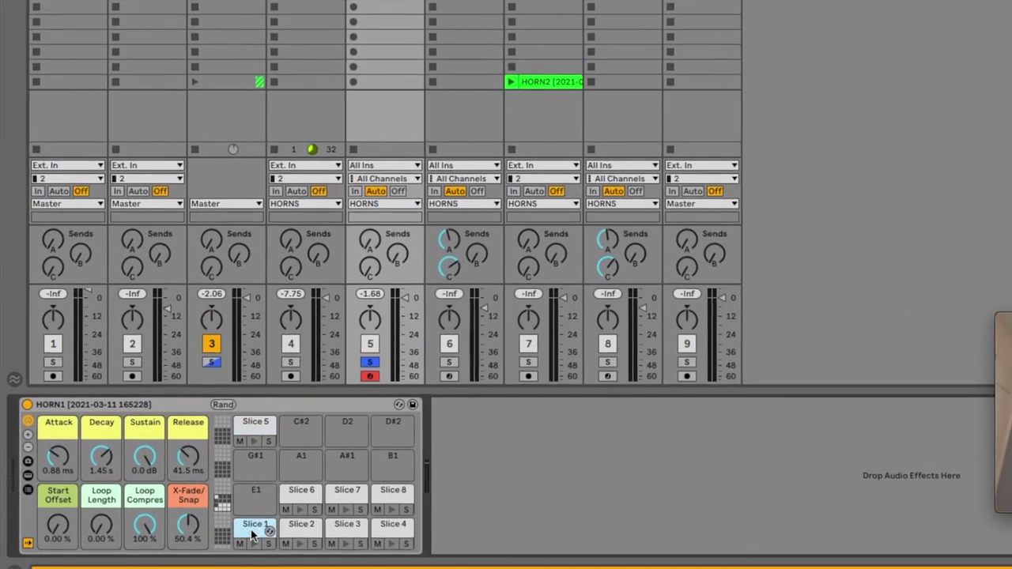
drag(253, 536, 256, 457)
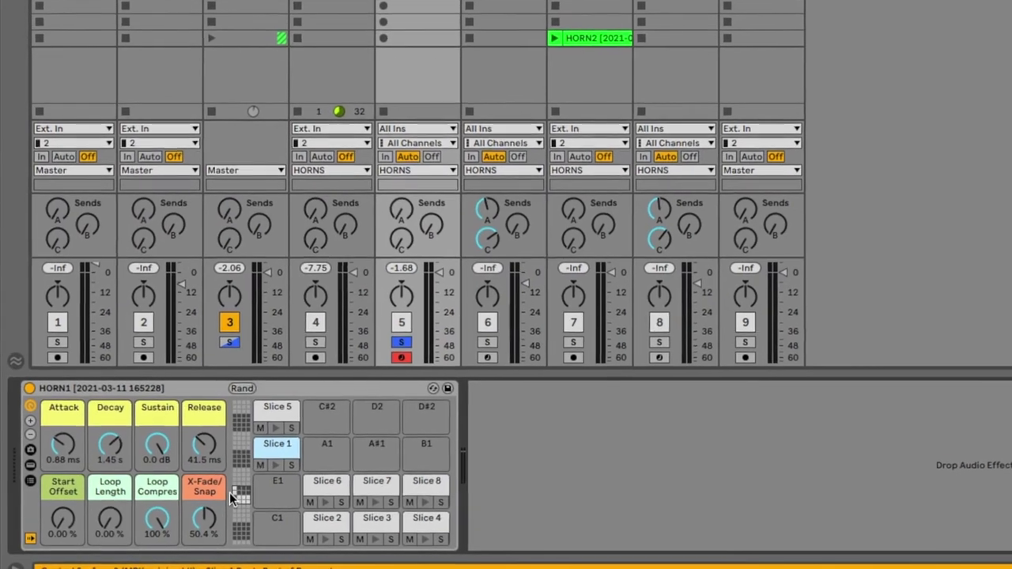
click(326, 484)
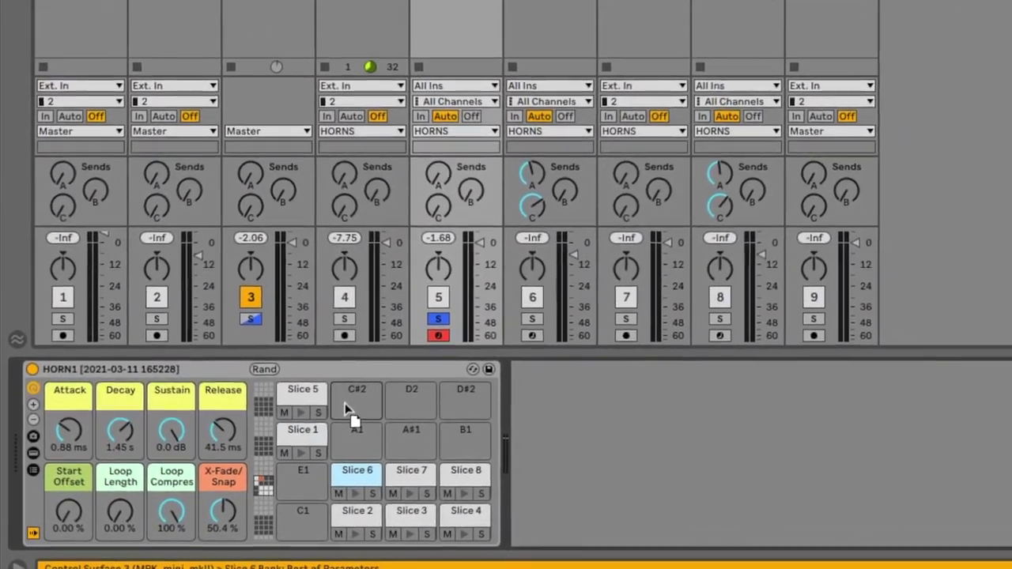
drag(348, 412, 349, 409)
drag(356, 500, 376, 455)
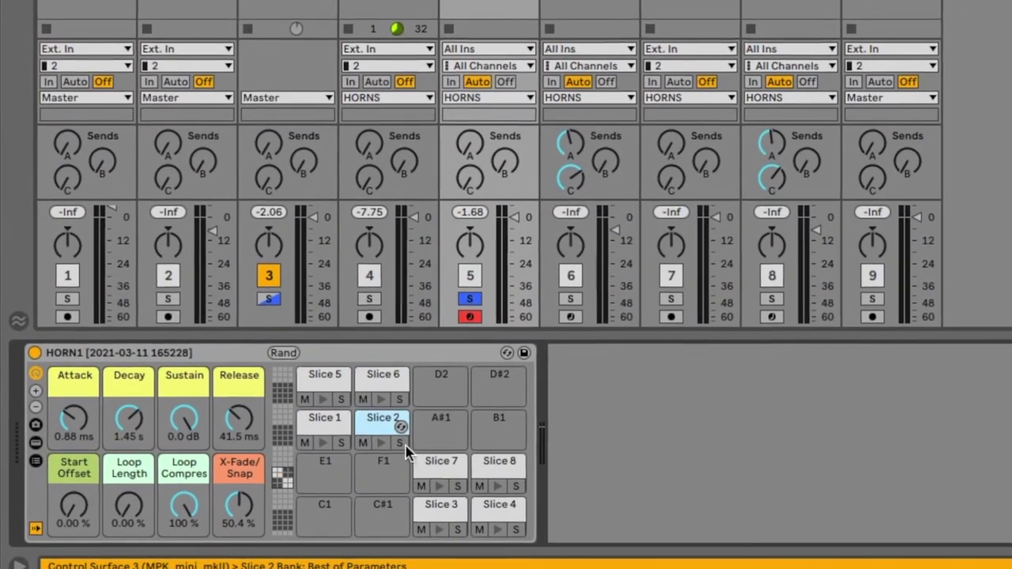
drag(442, 464, 443, 379)
click(431, 516)
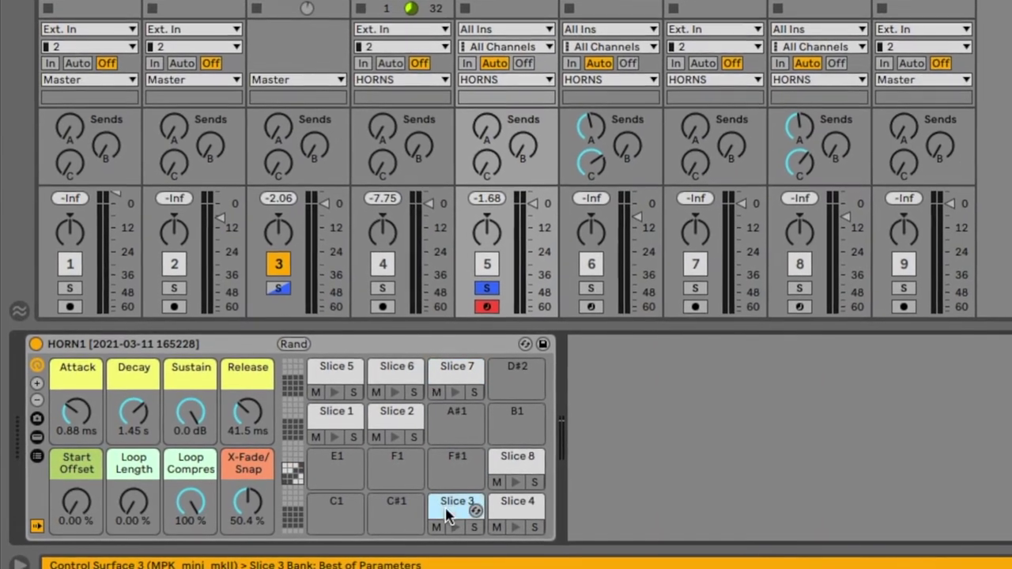
drag(447, 515, 452, 429)
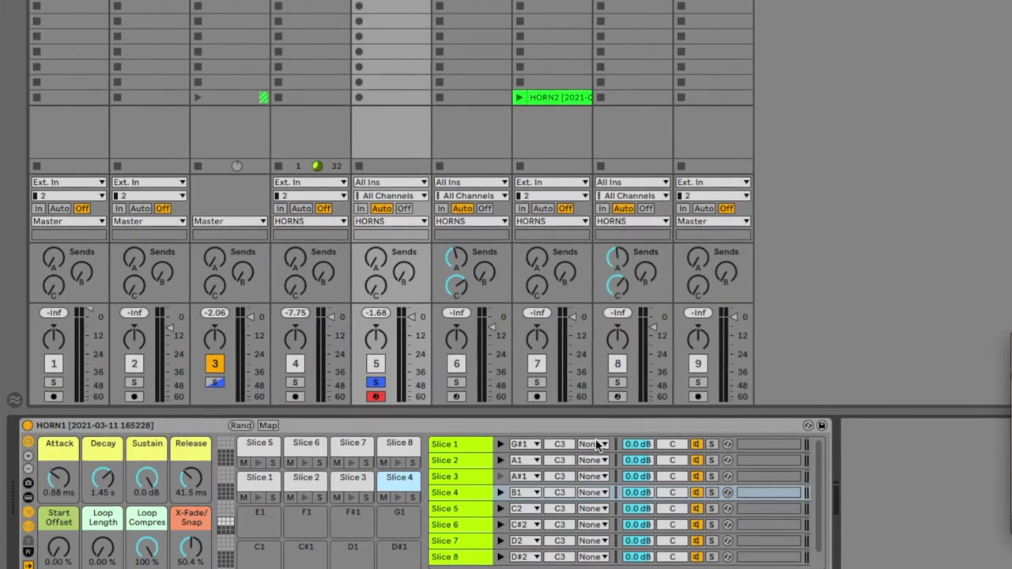
- Assign Slices 1–4 to choke group 16
click(596, 440)
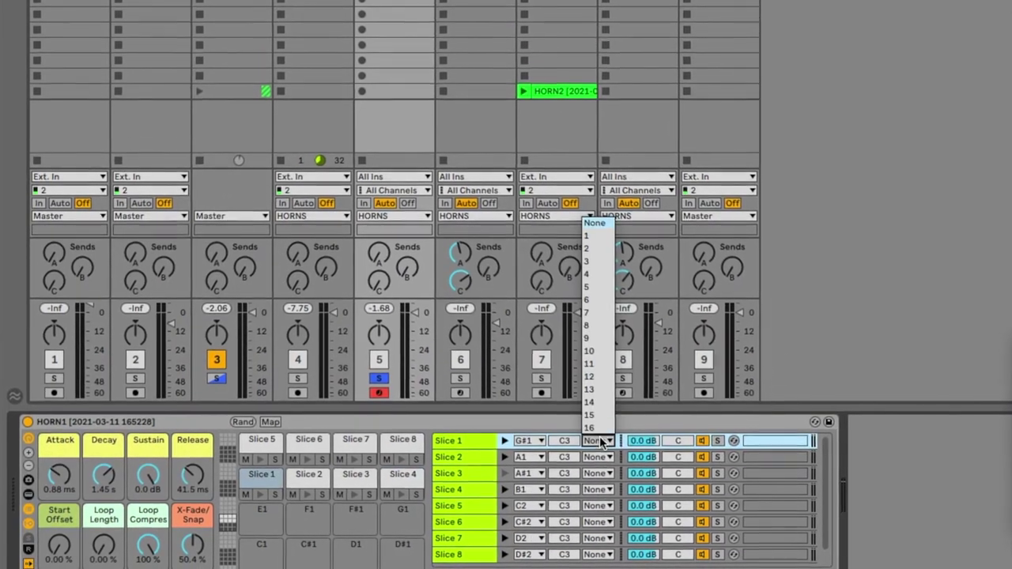
click(601, 428)
click(599, 456)
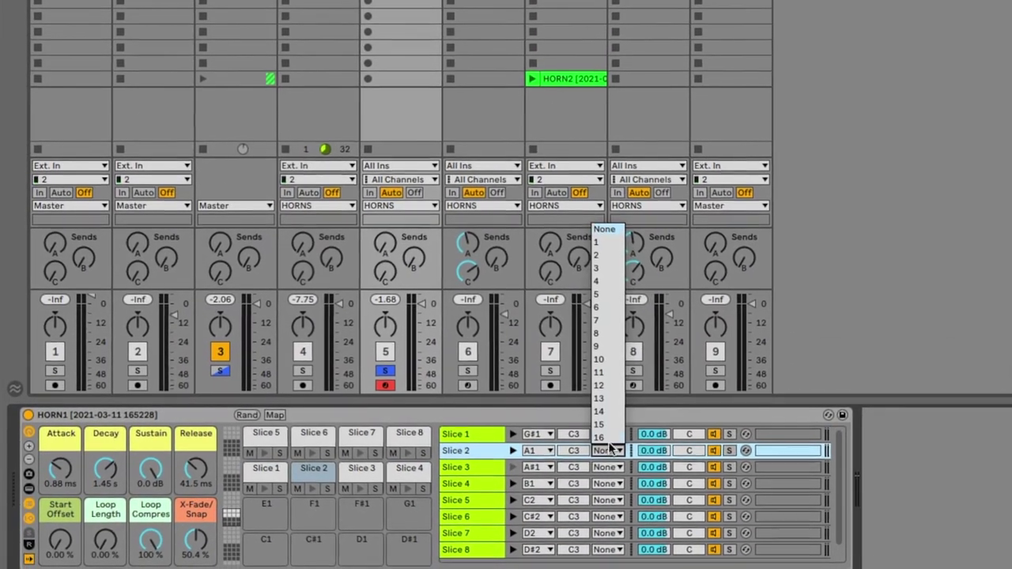
click(606, 447)
click(610, 465)
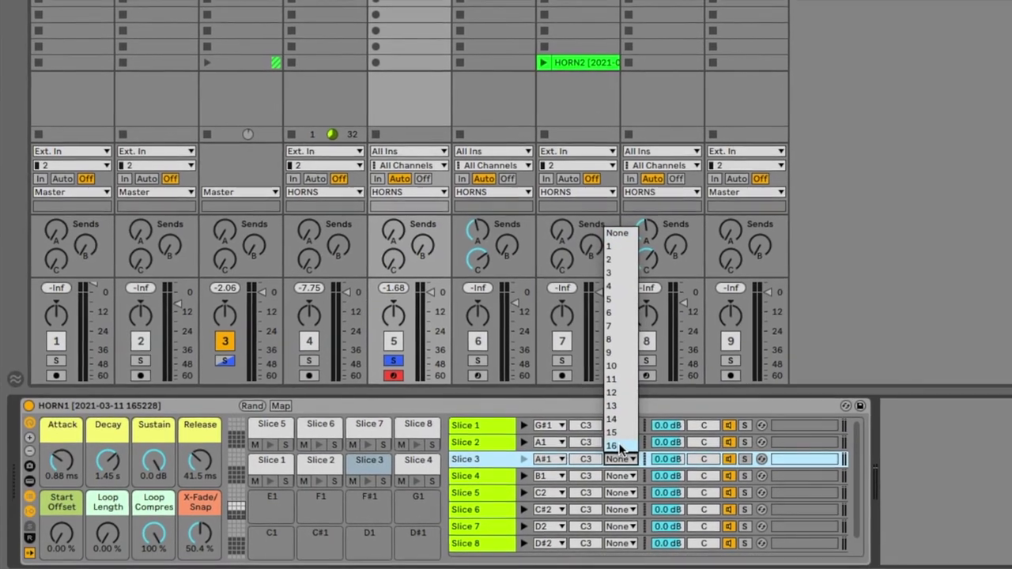
click(618, 462)
click(627, 474)
click(631, 456)
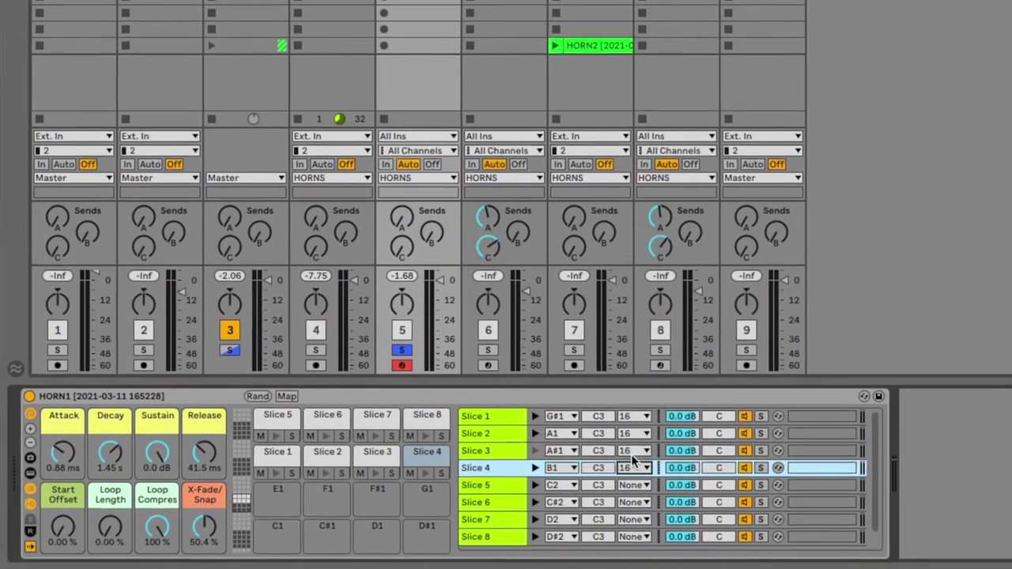
- Assign Slices 5–8 to choke group 16
click(637, 483)
click(641, 464)
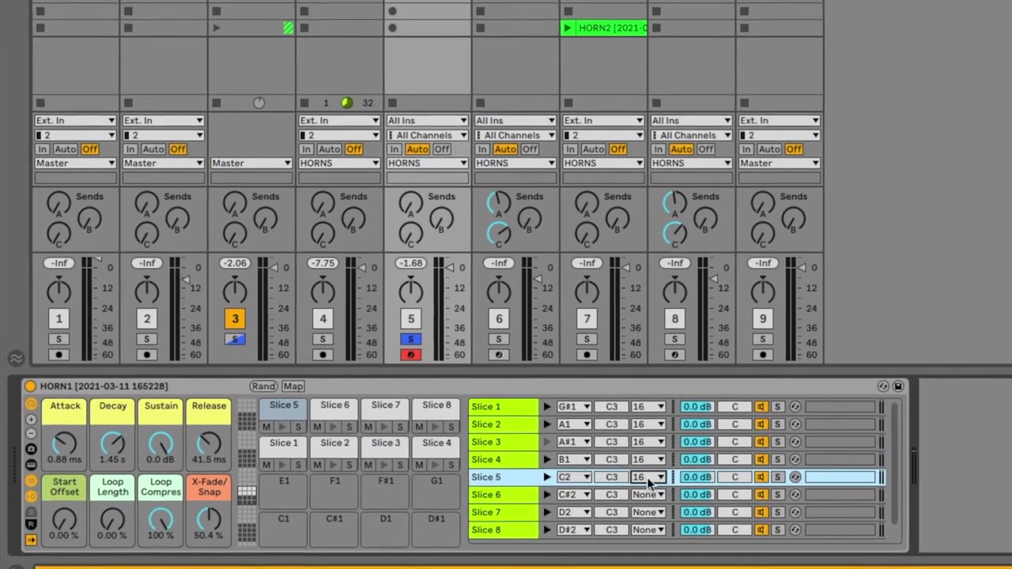
click(651, 493)
click(660, 474)
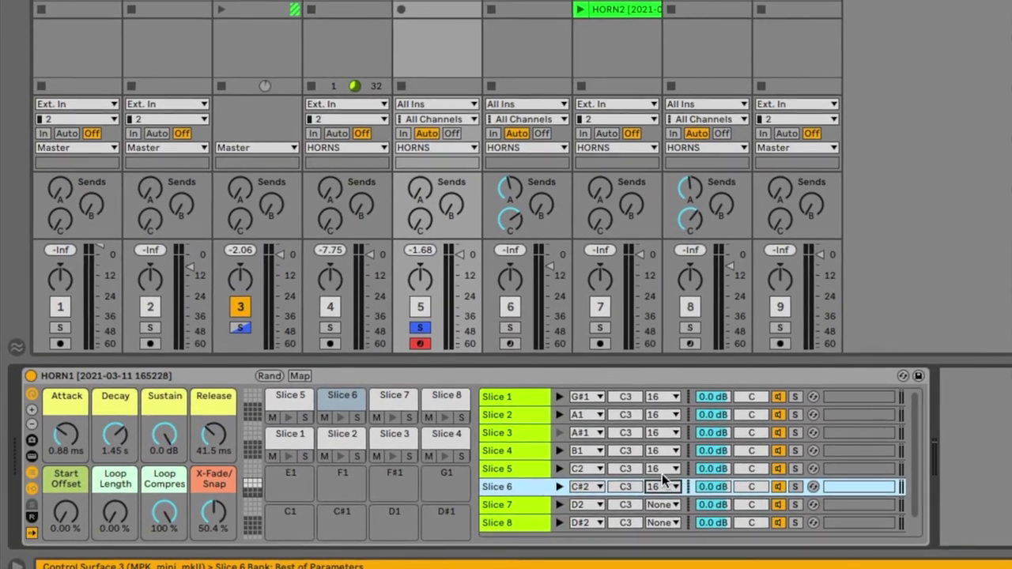
click(664, 501)
click(673, 486)
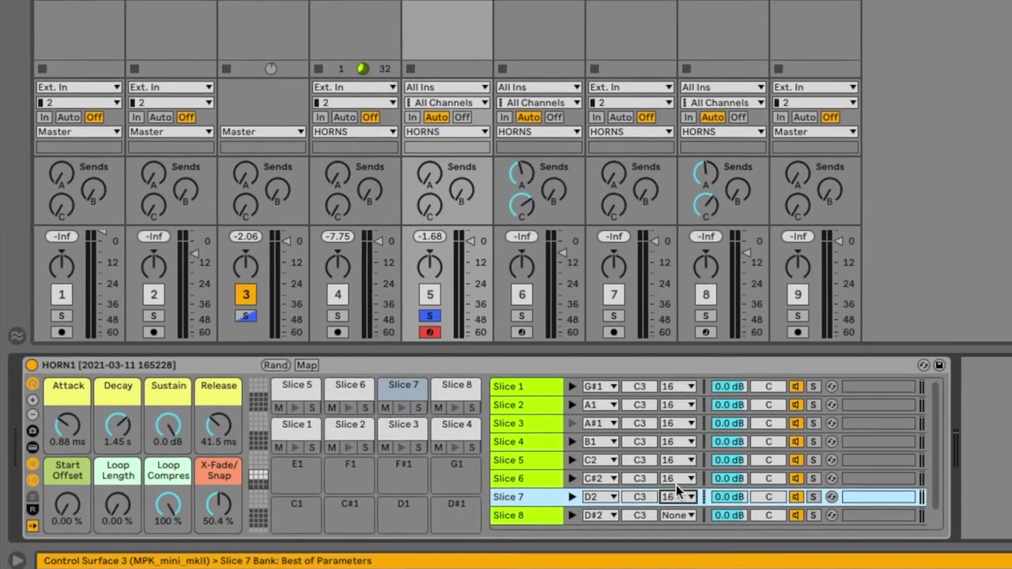
click(683, 513)
click(697, 492)
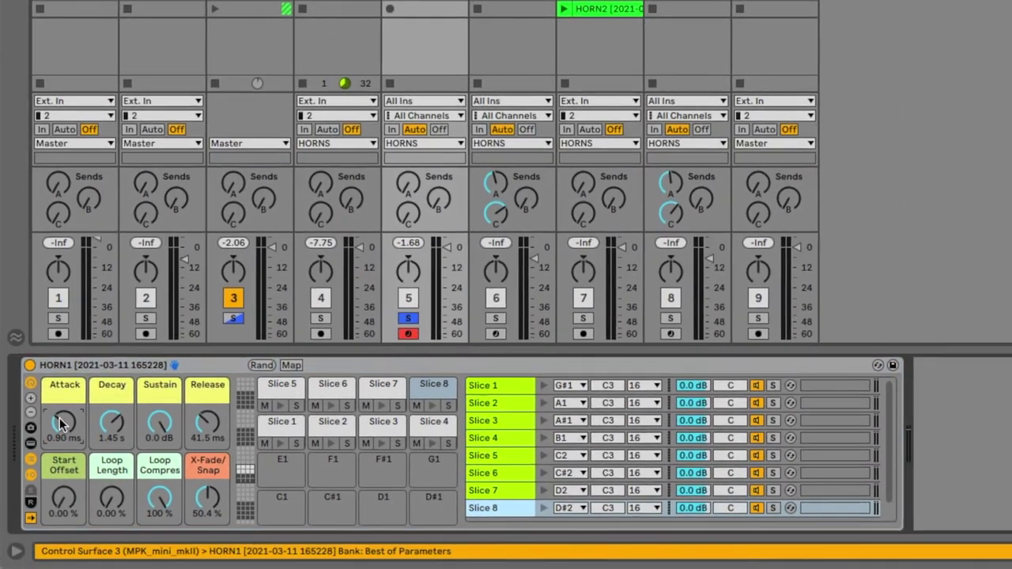
- Set Attack to 0.00 ms, audition Slice 1, and raise Release to 60.0 s
drag(58, 419, 60, 475)
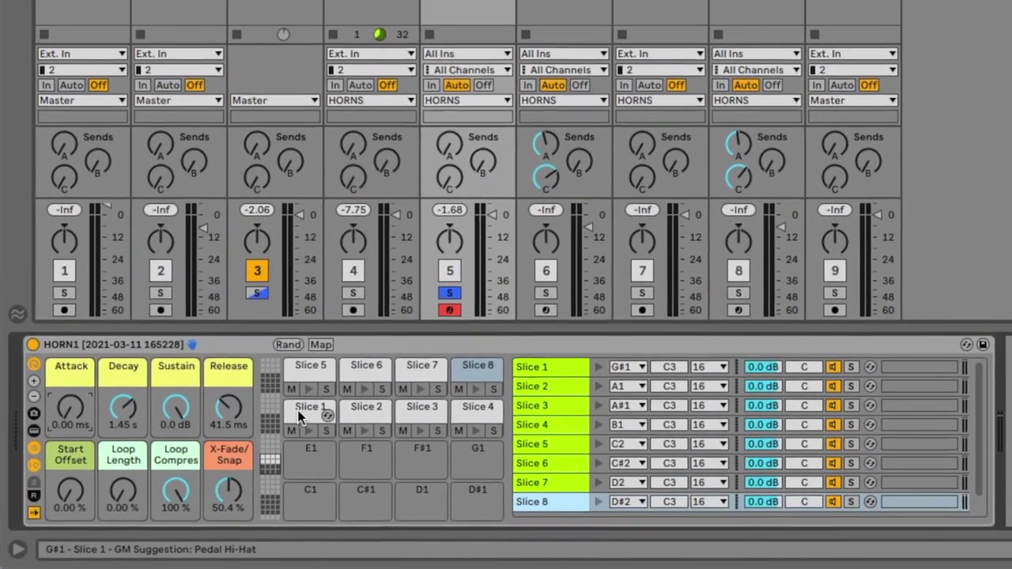
click(290, 439)
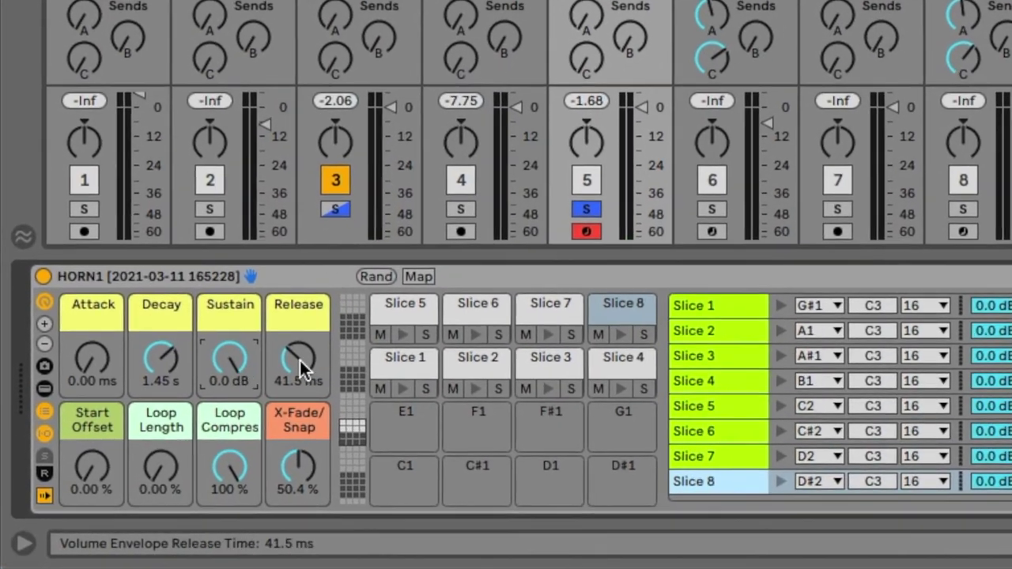
drag(300, 361, 242, 111)
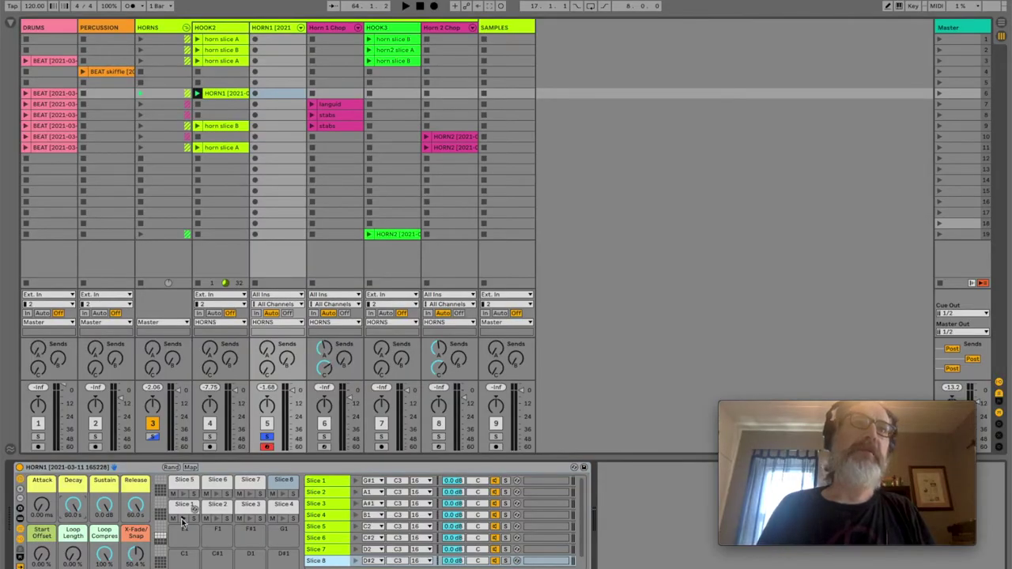
- Audition Slice 1 and the next slice from the pads with the new envelope
click(183, 519)
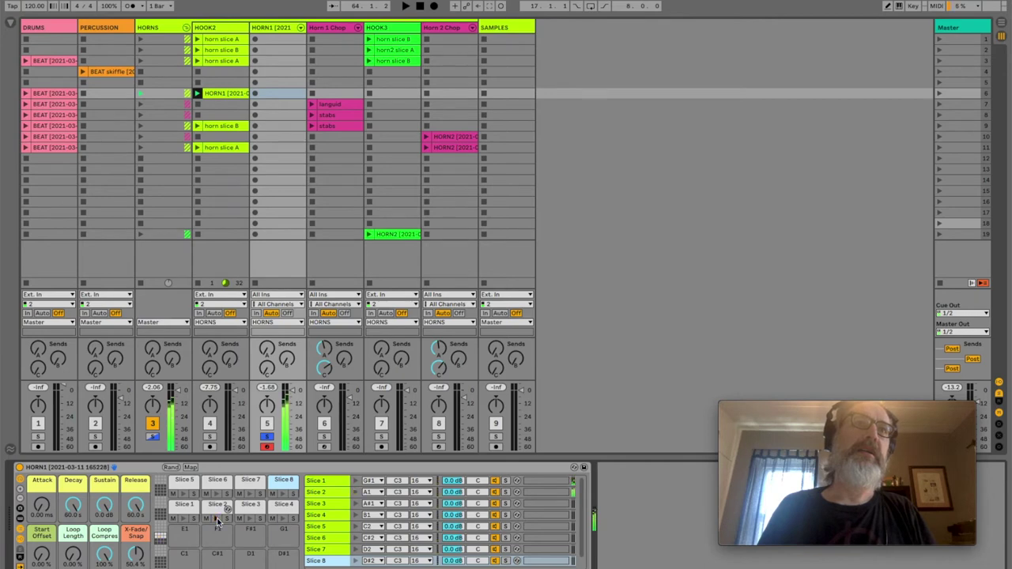
click(248, 517)
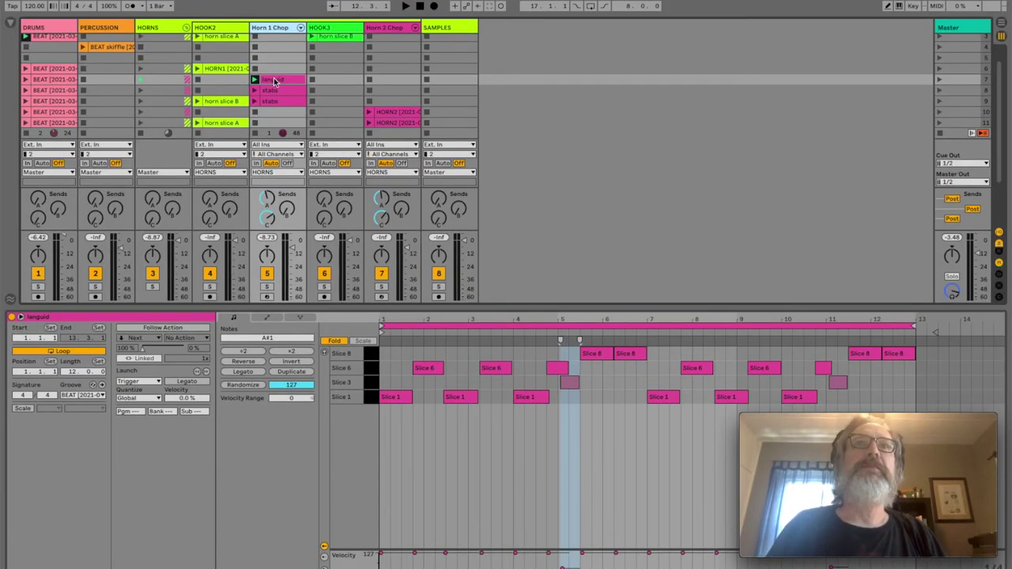
- Deselect the languid clip's notes and launch the clip to hear the chop
click(488, 459)
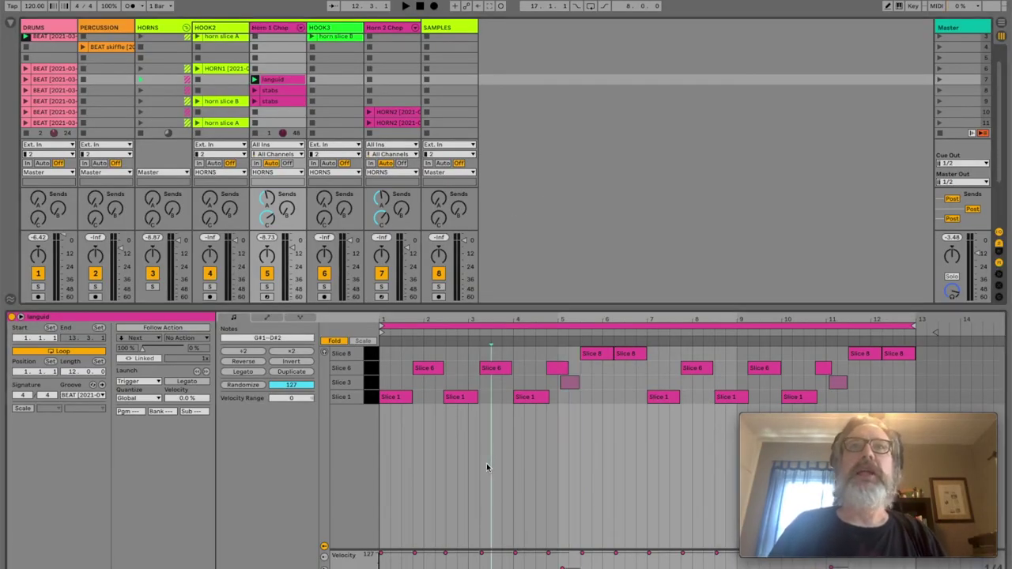
click(254, 79)
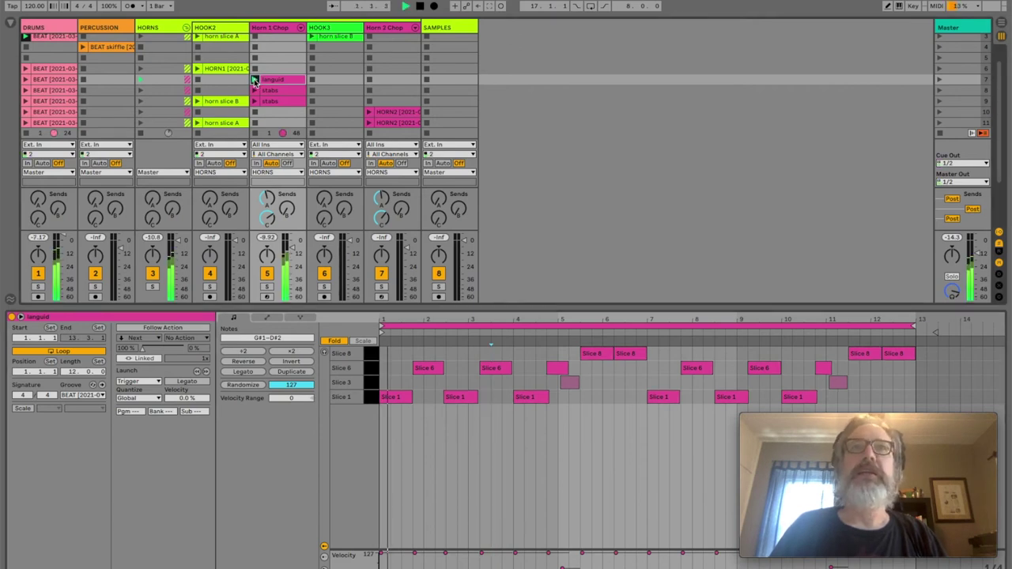